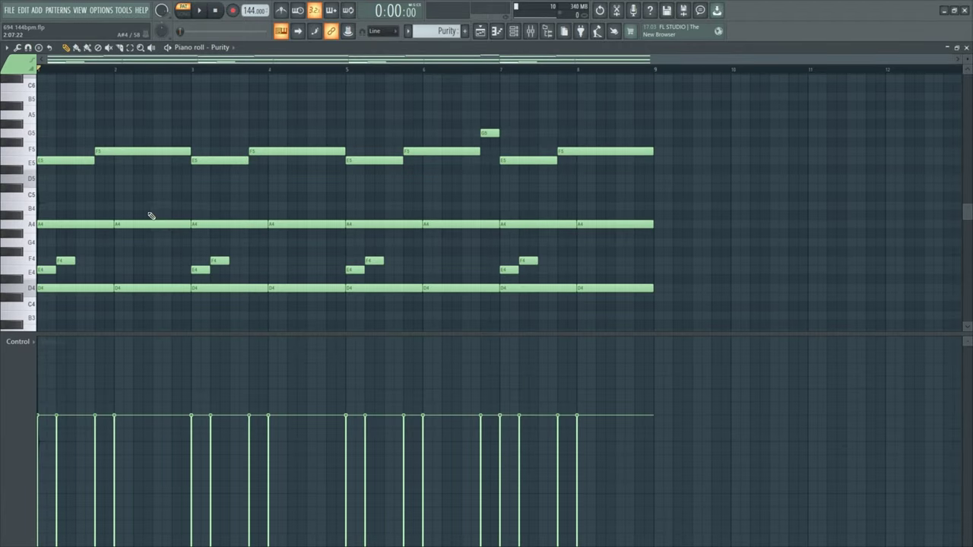
scroll(152, 210, down, 1)
scroll(195, 191, up, 1)
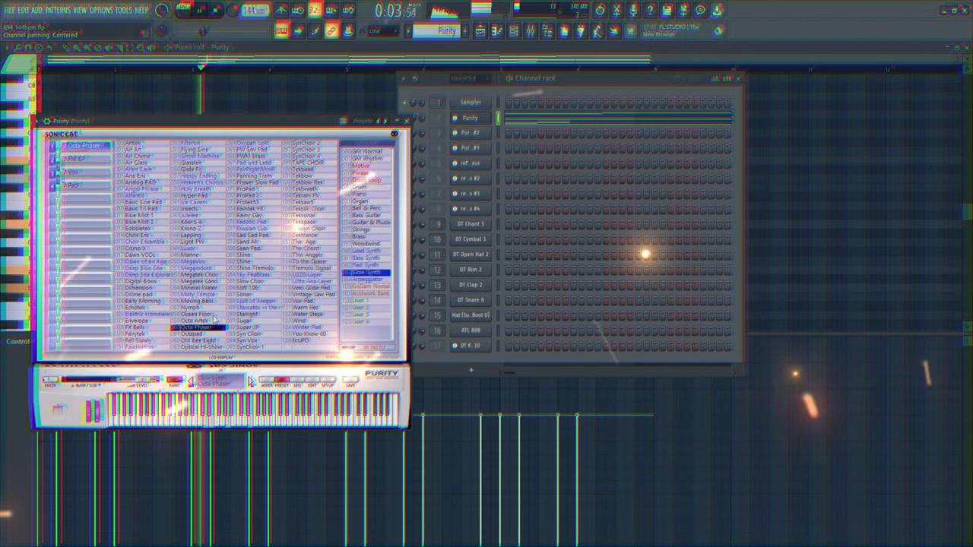
click(407, 122)
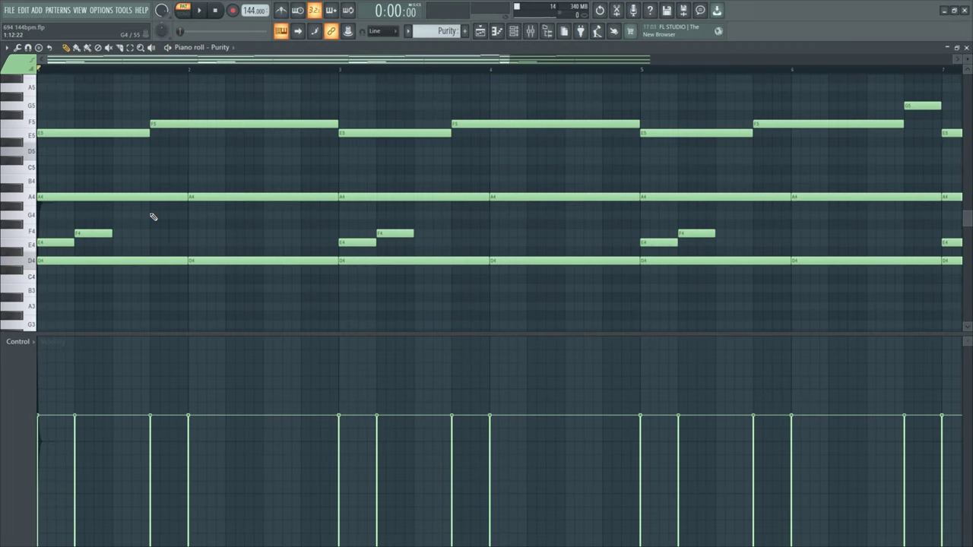
scroll(164, 236, up, 4)
scroll(162, 235, down, 2)
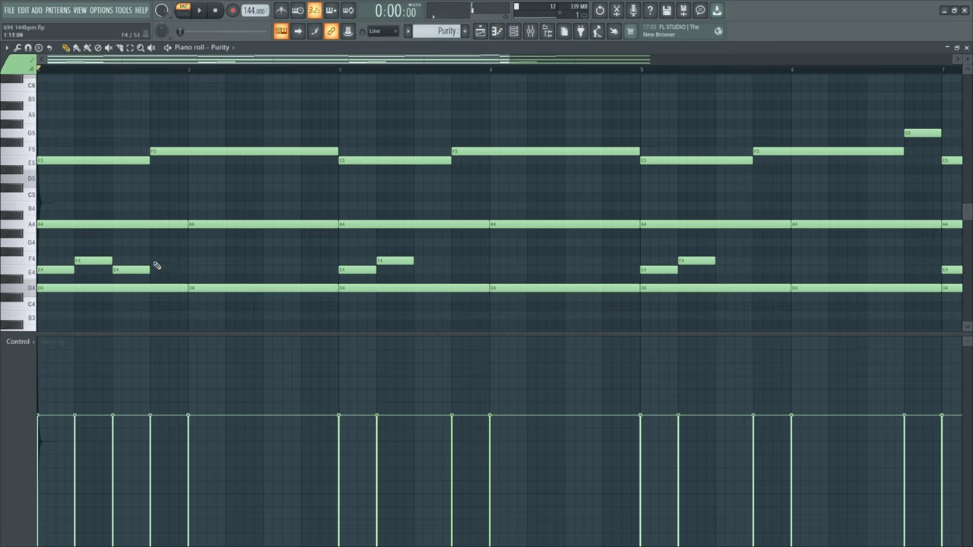
drag(122, 257, 164, 279)
key(ctrl+Up)
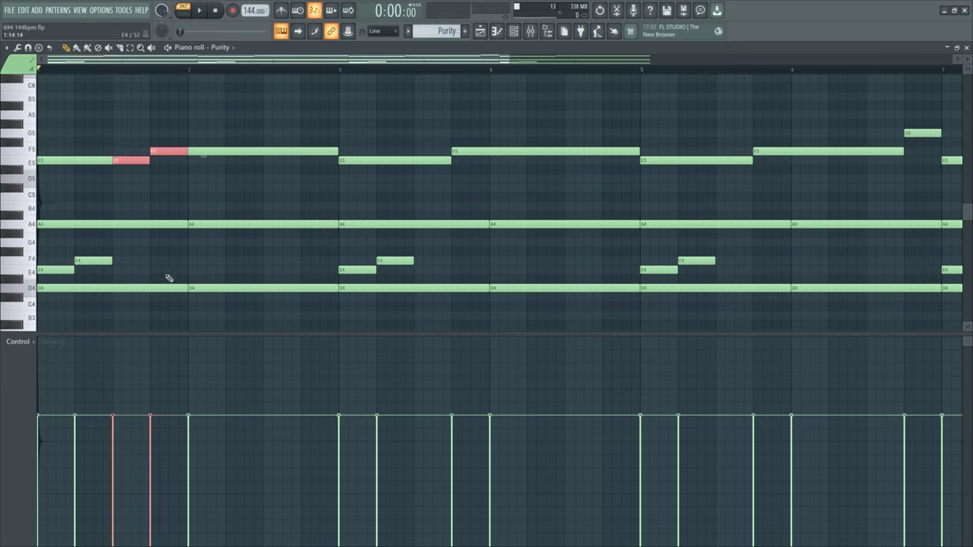
key(Delete)
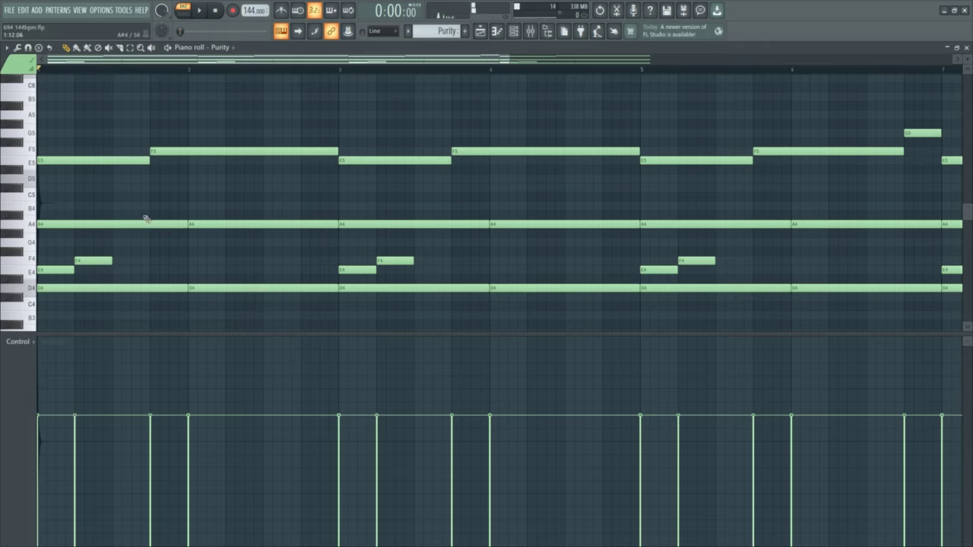
scroll(146, 219, down, 5)
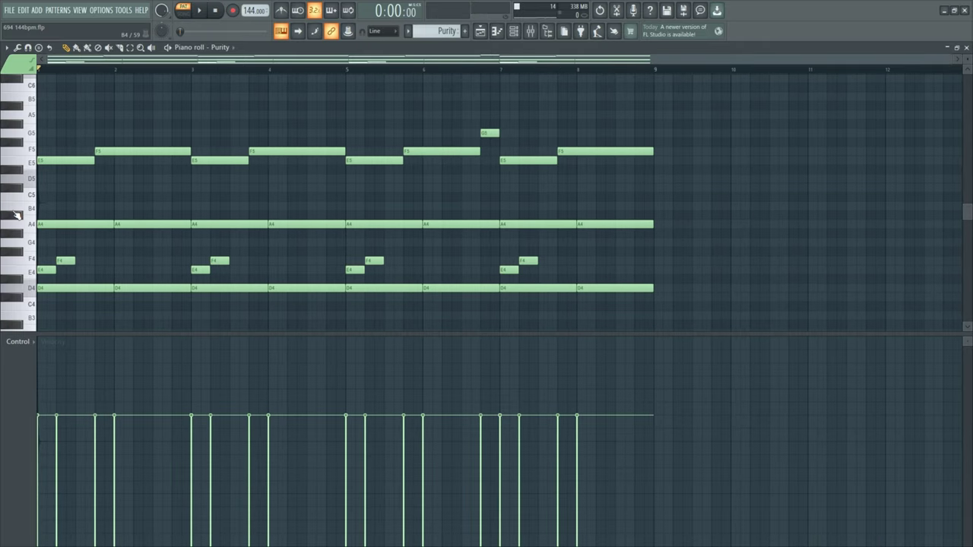
Stop playback in Purity #2 and delete the short note placed by accident.
scroll(16, 215, up, 5)
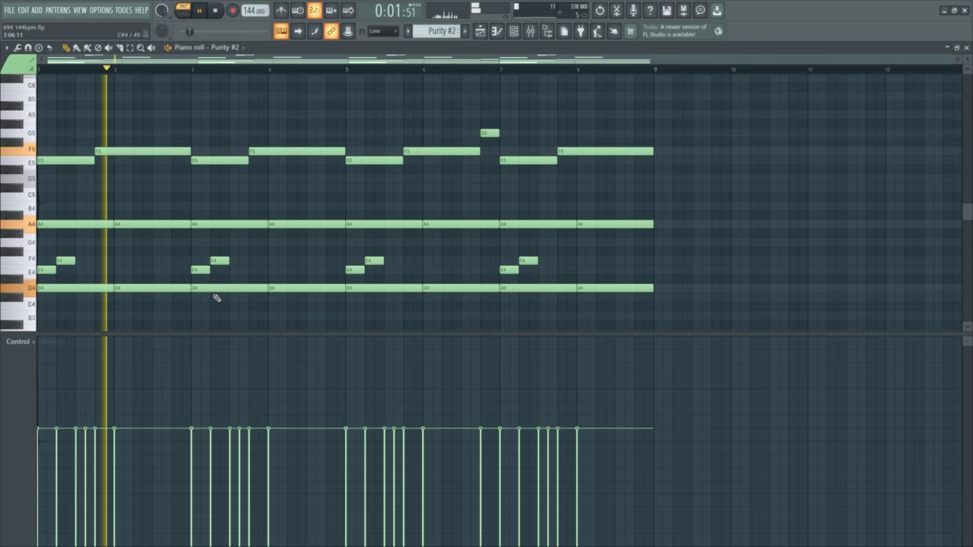
scroll(341, 236, up, 3)
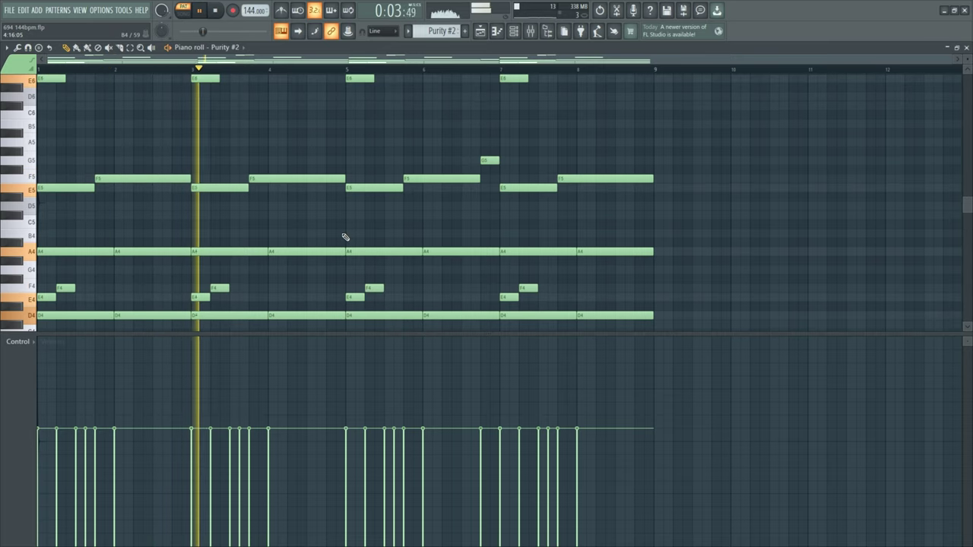
scroll(351, 241, up, 8)
key(space)
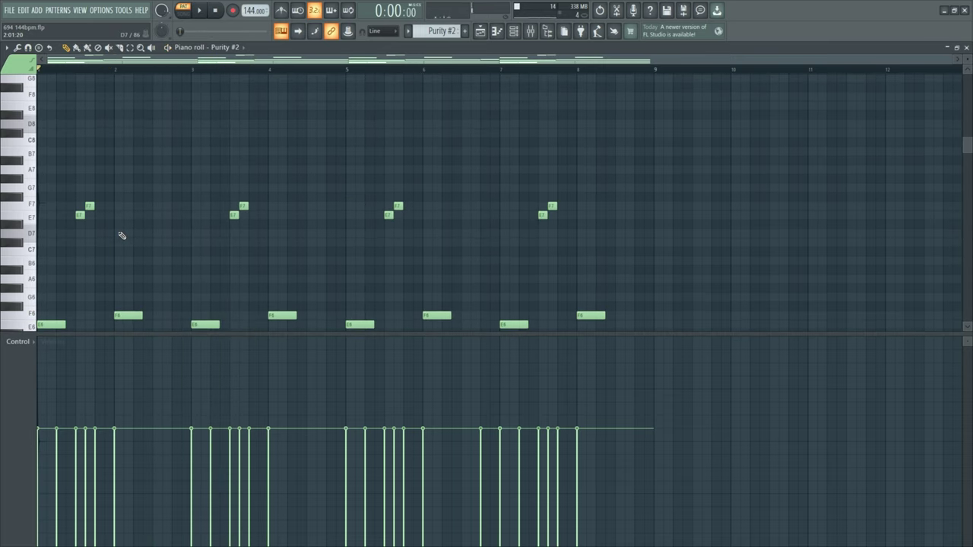
scroll(121, 236, down, 2)
scroll(336, 200, down, 1)
drag(656, 121, 34, 282)
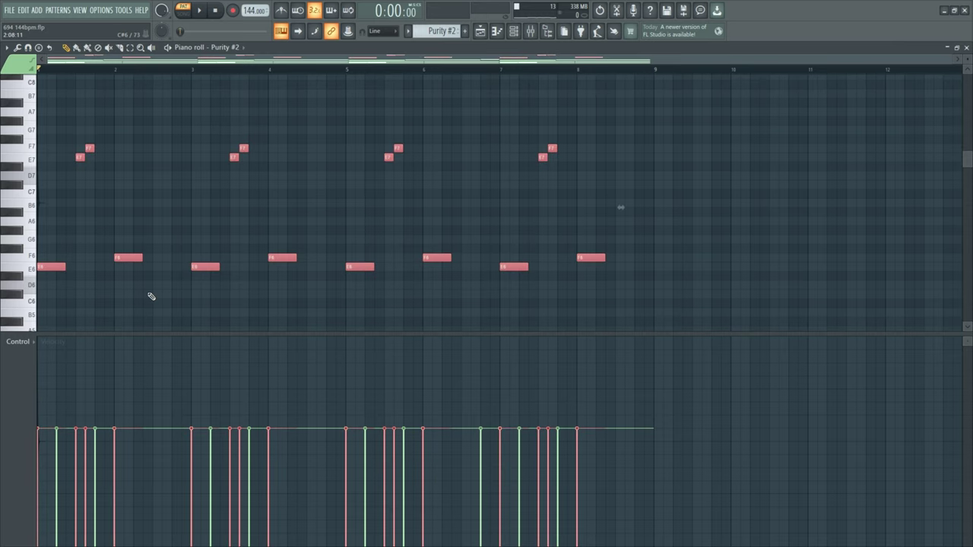
scroll(115, 270, down, 2)
click(76, 240)
right_click(79, 240)
Drop the first E7/F7 note pair down an octave, then switch to Purity #3.
scroll(65, 266, up, 1)
scroll(79, 281, down, 1)
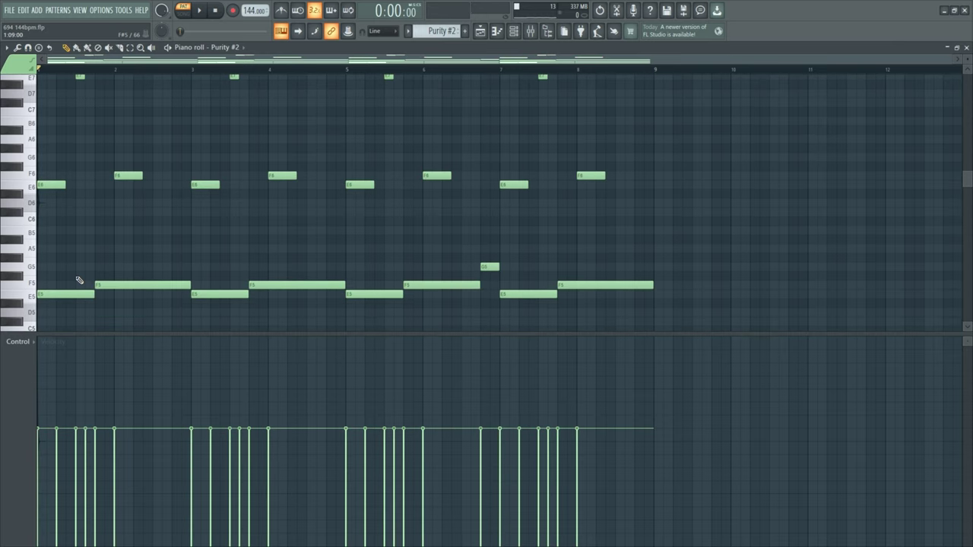
scroll(81, 276, up, 2)
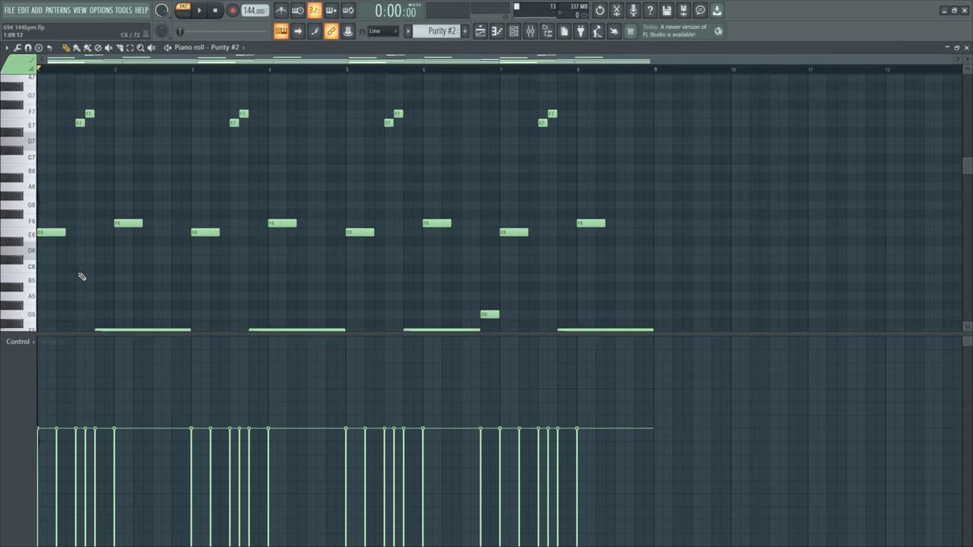
drag(111, 128, 75, 156)
scroll(94, 257, down, 2)
key(ctrl+Down)
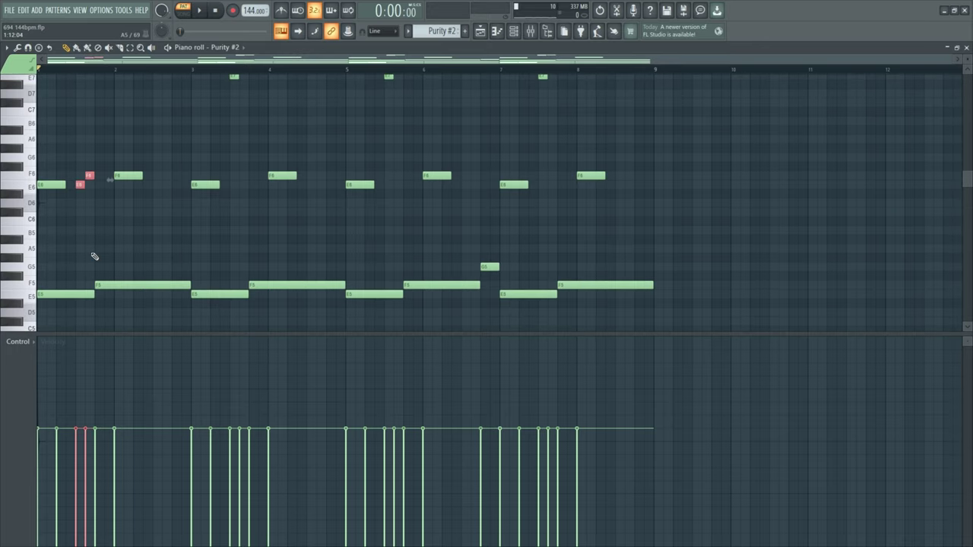
key(KP_Add)
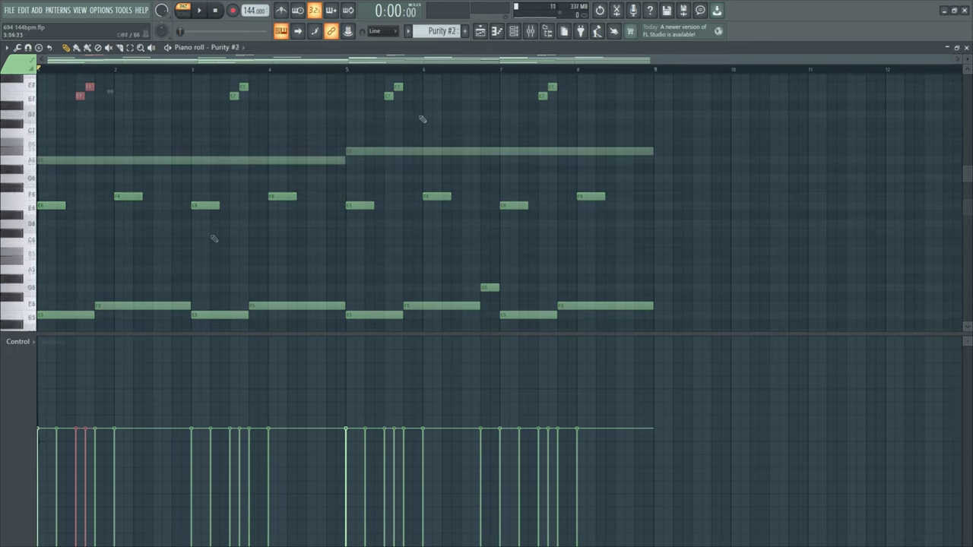
Play Purity #3 and inspect the Russian Sub preset's sound parameters, then stop playback.
key(space)
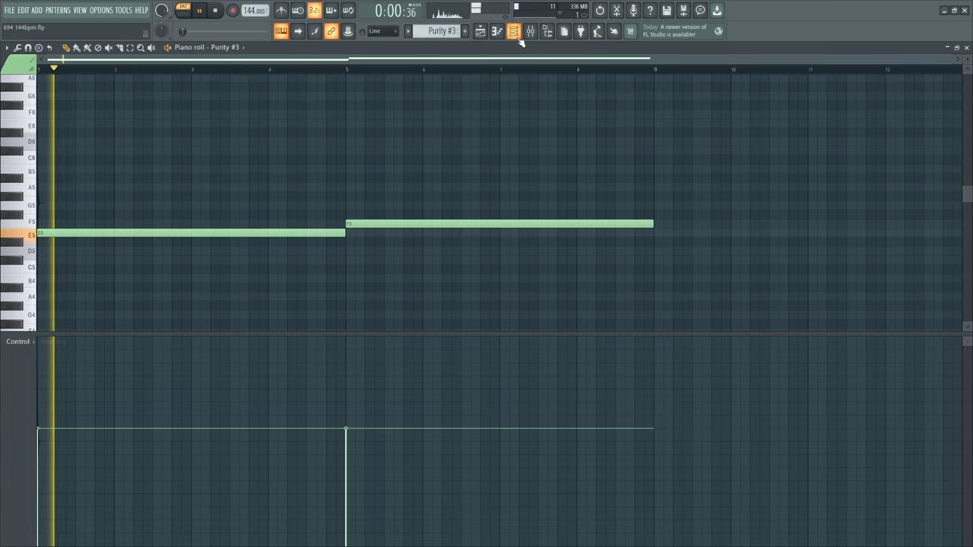
click(515, 34)
click(470, 148)
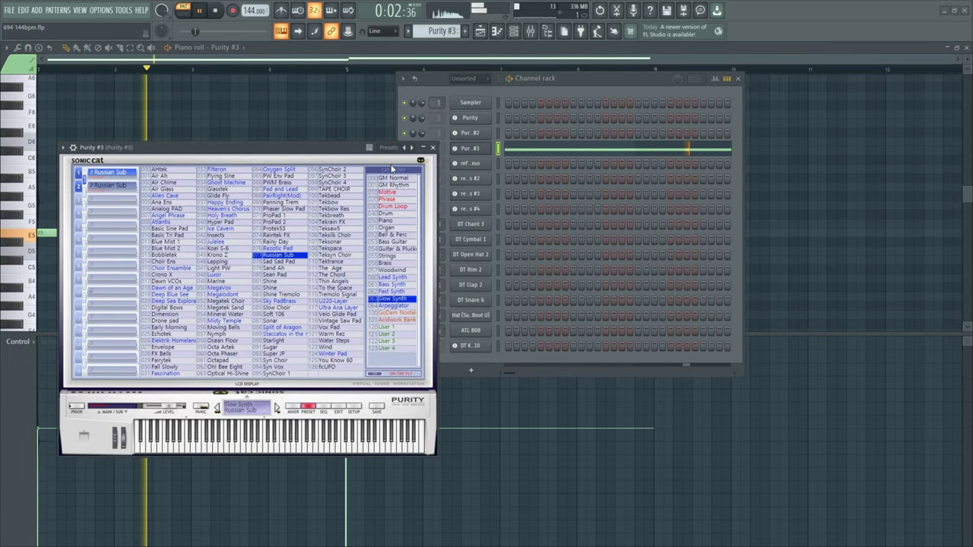
click(339, 404)
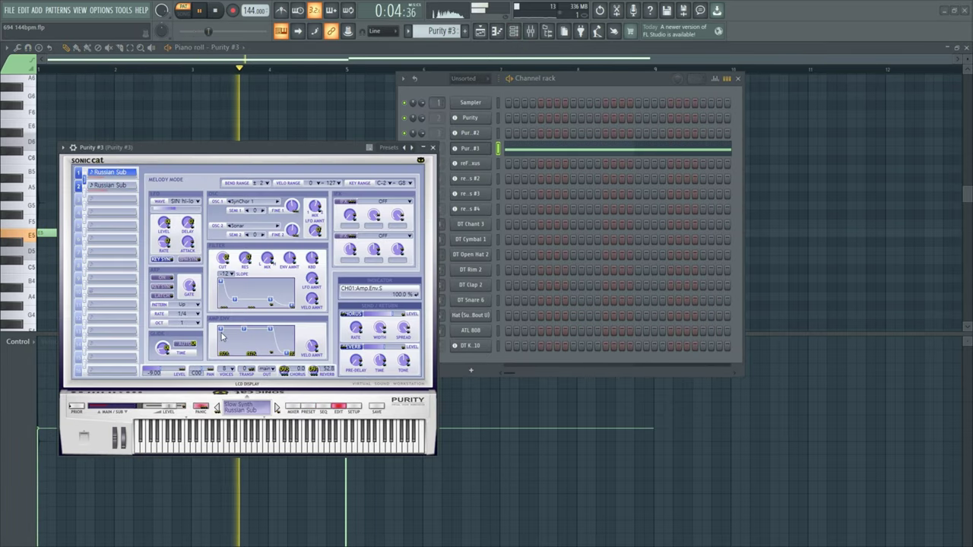
click(433, 148)
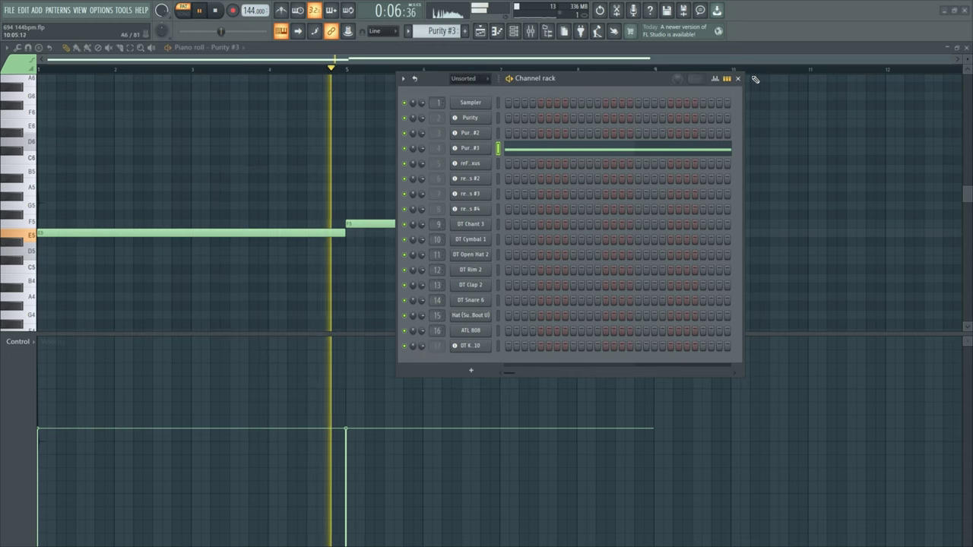
click(737, 78)
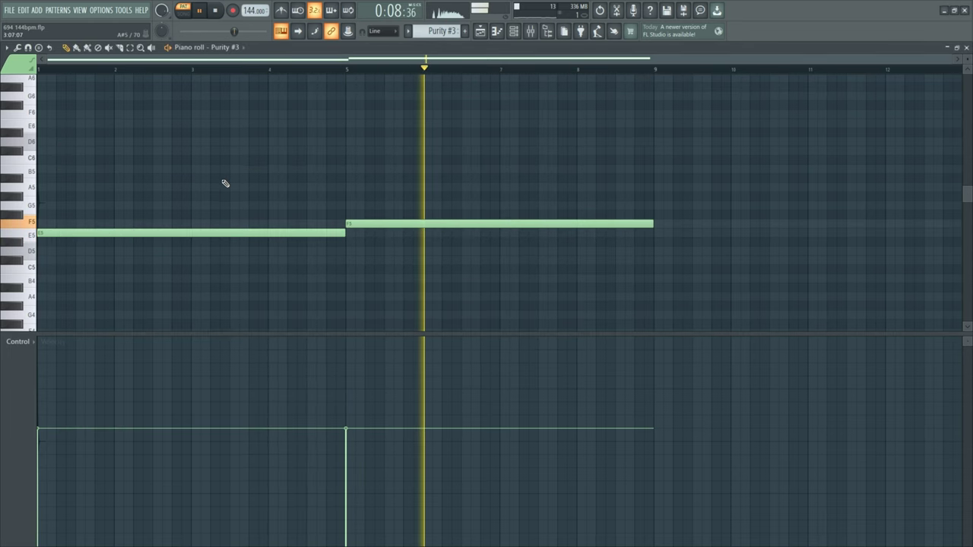
key(space)
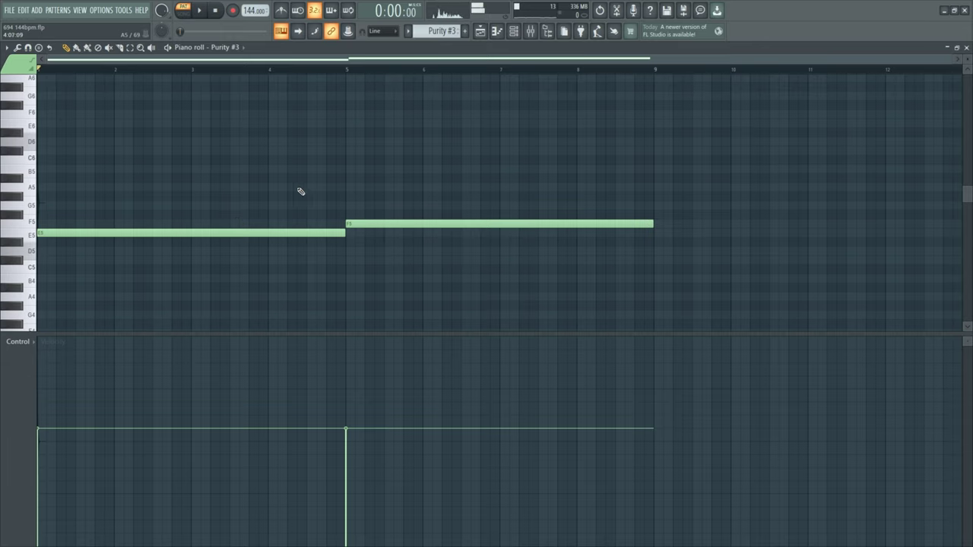
Play the reFX Nexus pattern, glance at its instrument window, then audition the short G6 note.
key(Down)
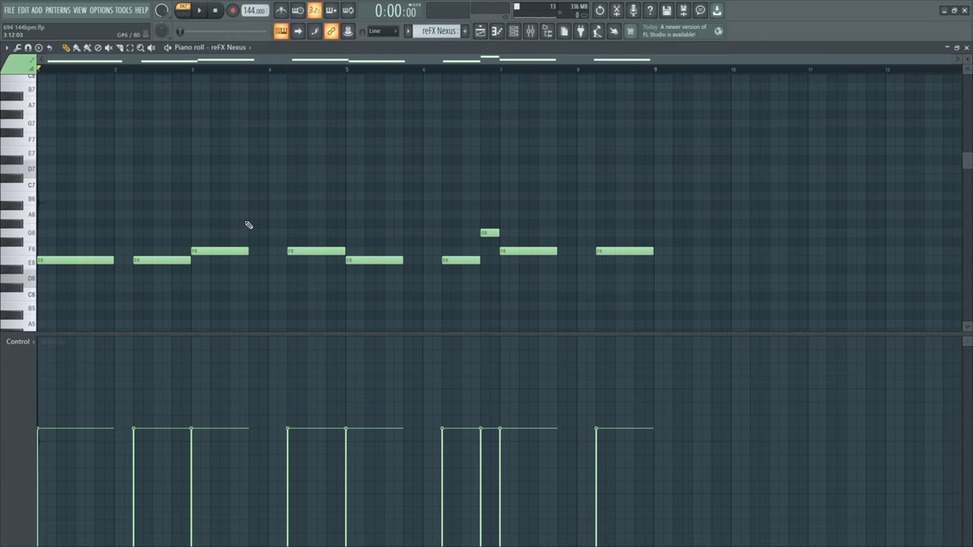
key(space)
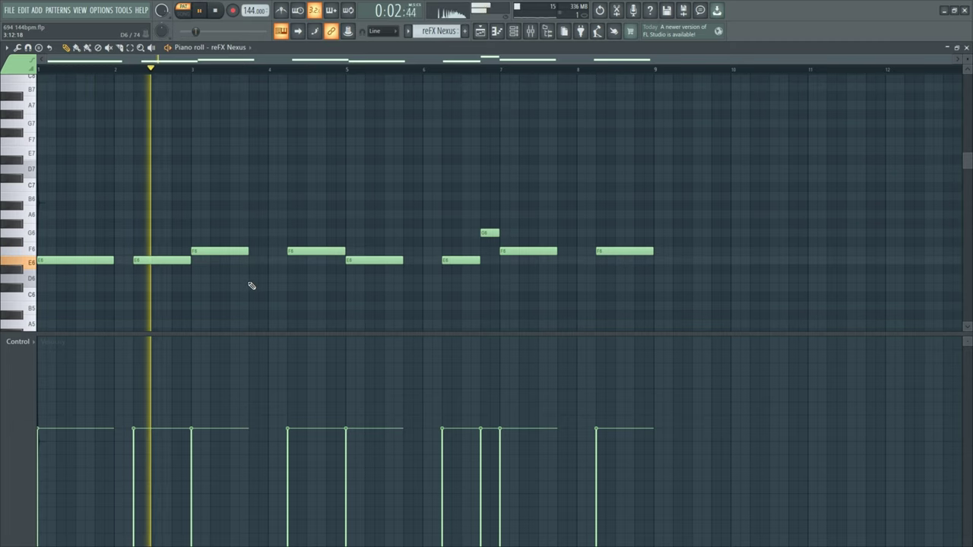
click(514, 31)
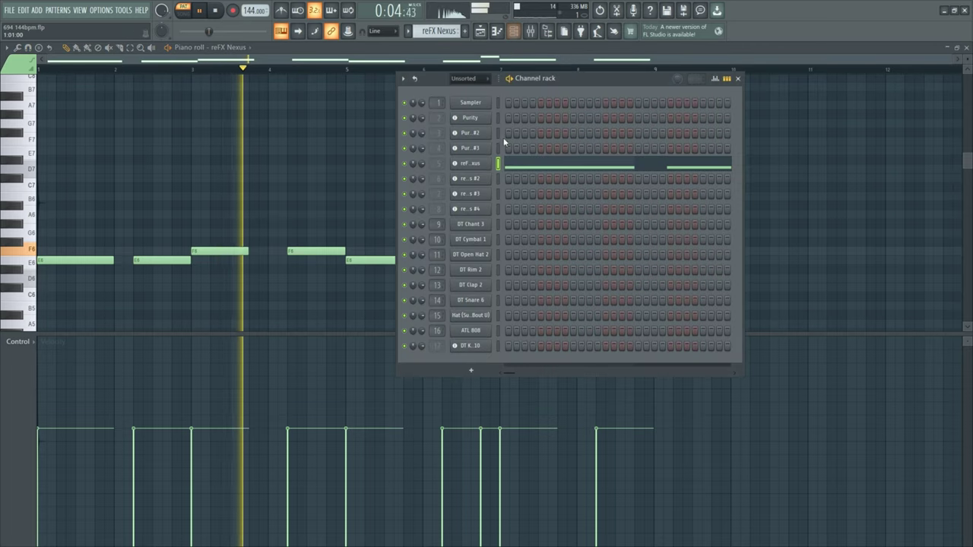
click(471, 162)
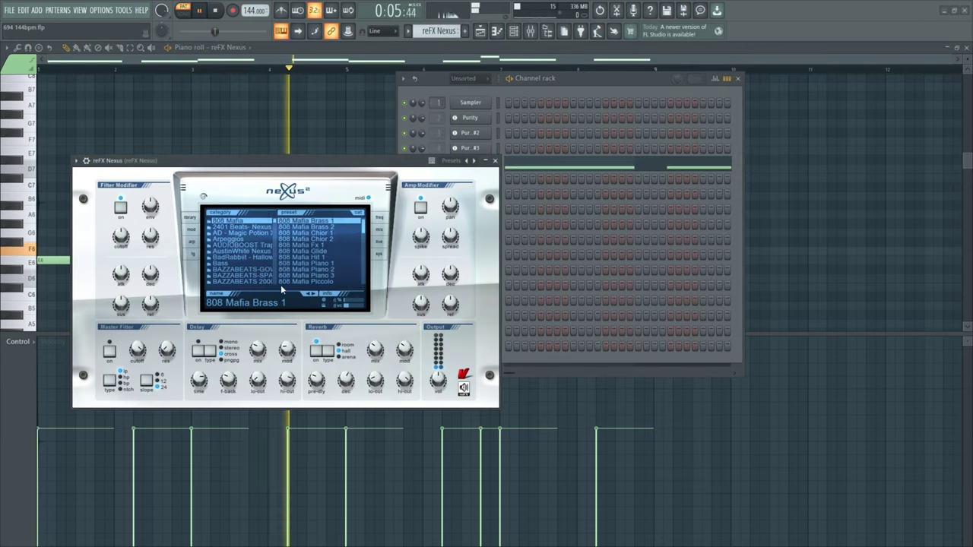
click(495, 161)
click(737, 78)
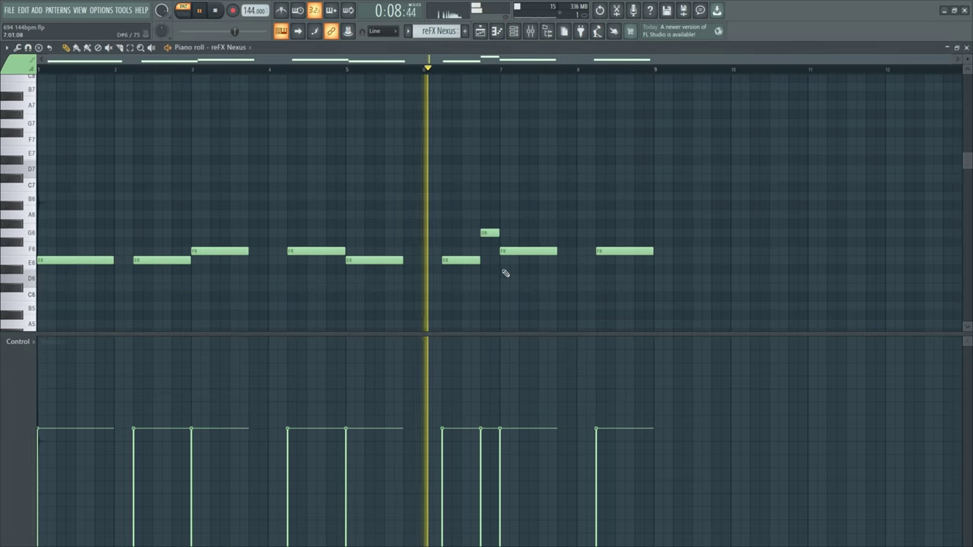
scroll(504, 272, down, 2)
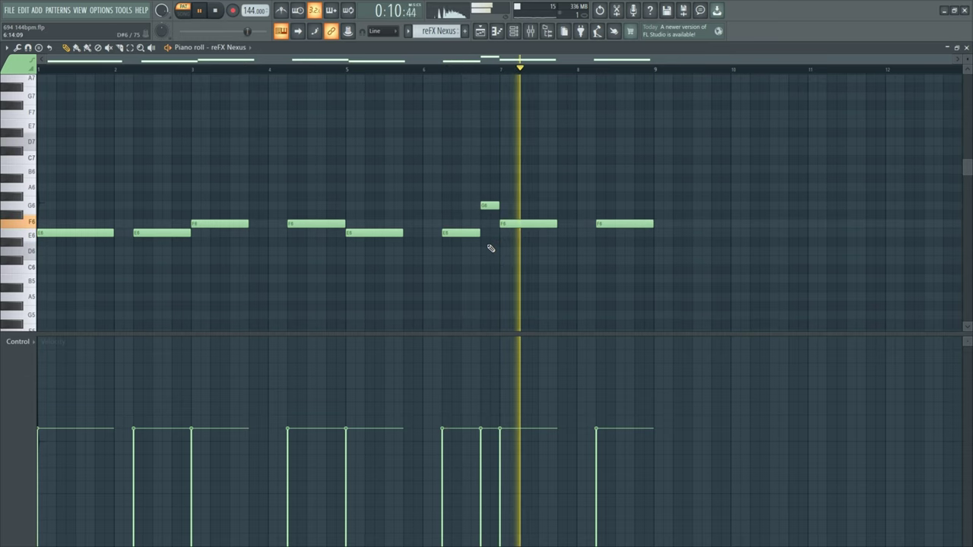
key(space)
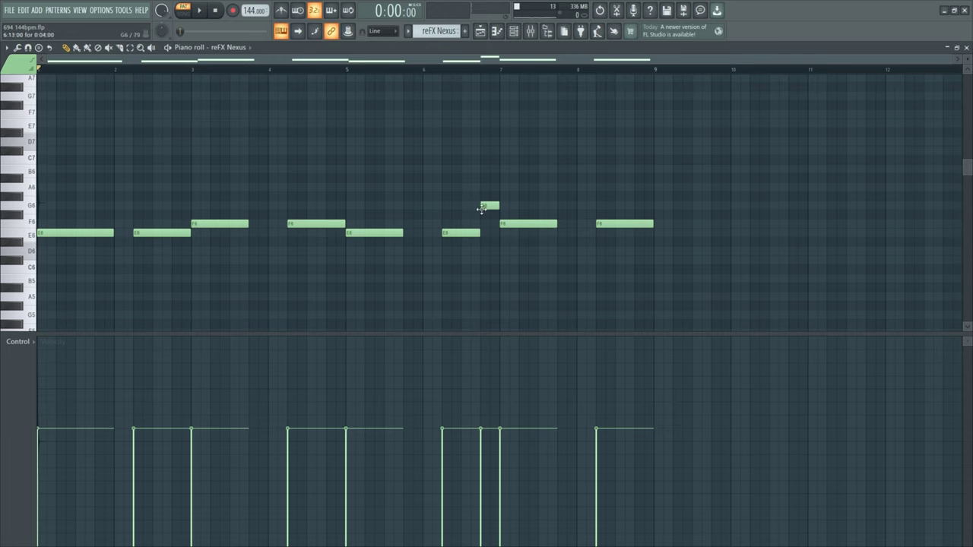
click(485, 205)
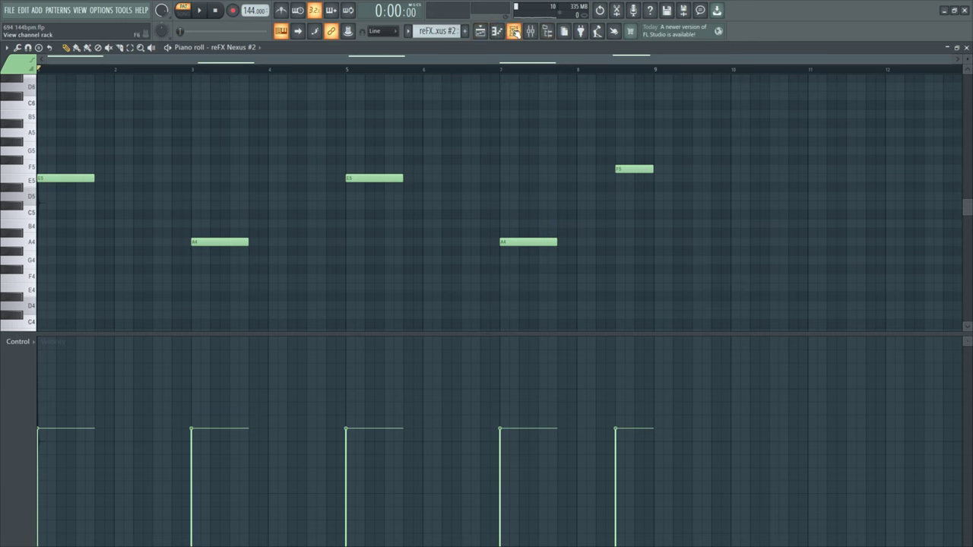
click(514, 31)
click(469, 179)
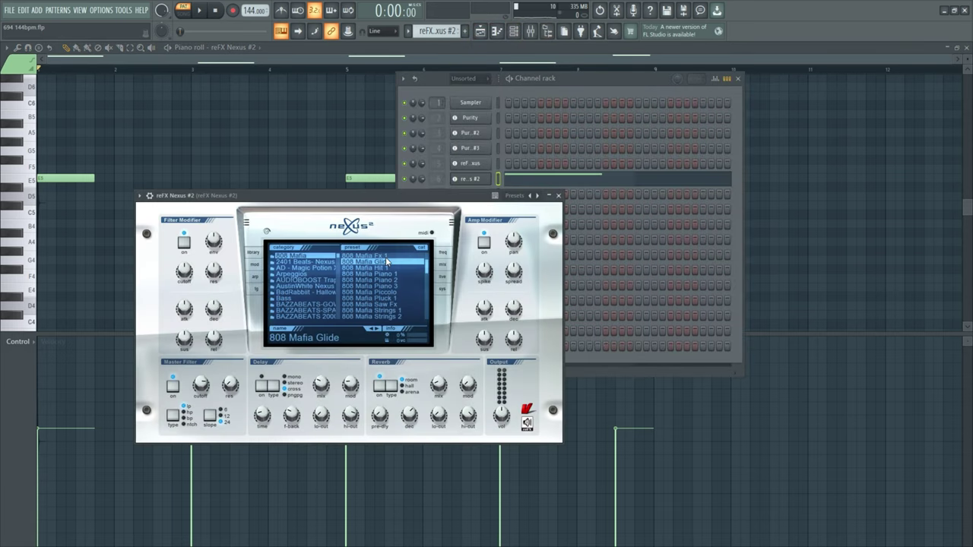
click(559, 197)
key(F6)
click(250, 154)
right_click(250, 153)
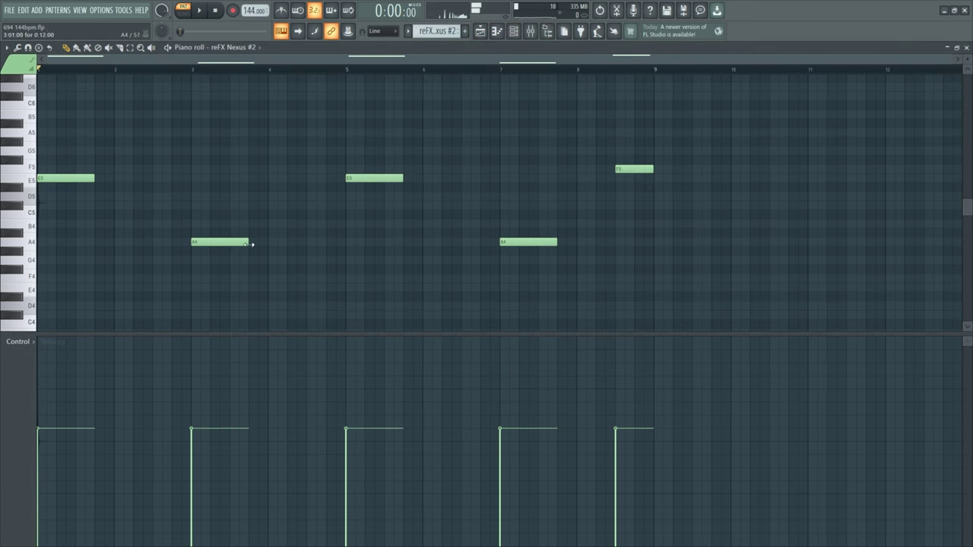
key(space)
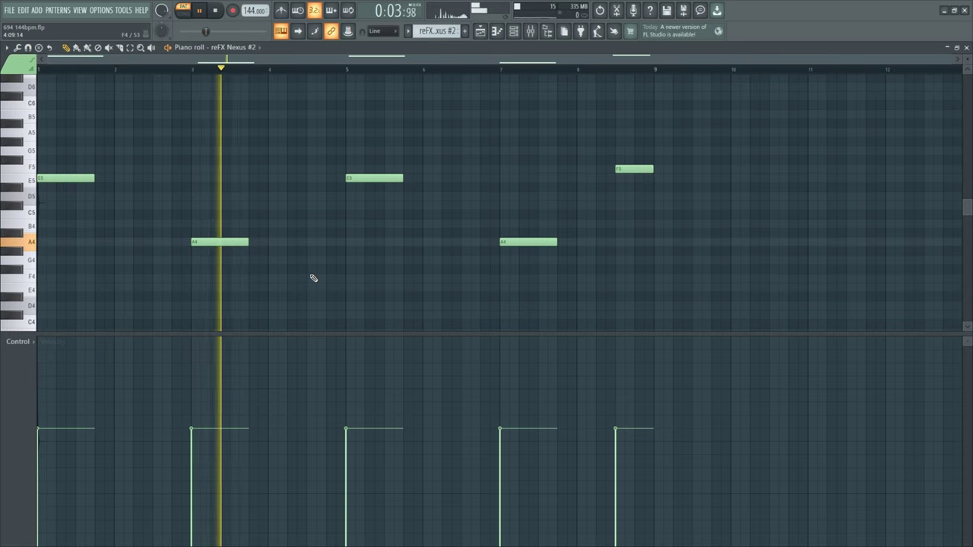
key(space)
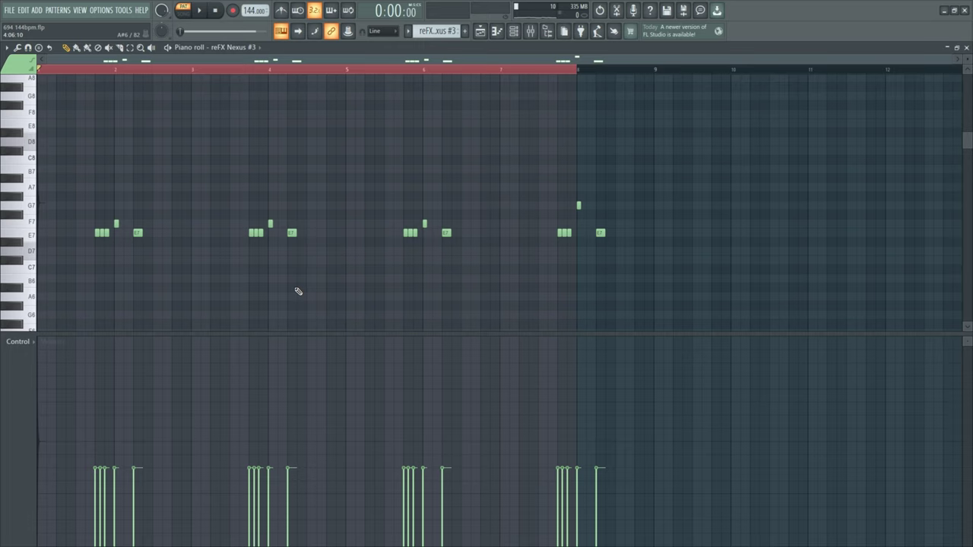
Play through reFX Nexus #3's repeating E7 figure and briefly select the bar 8 notes.
key(space)
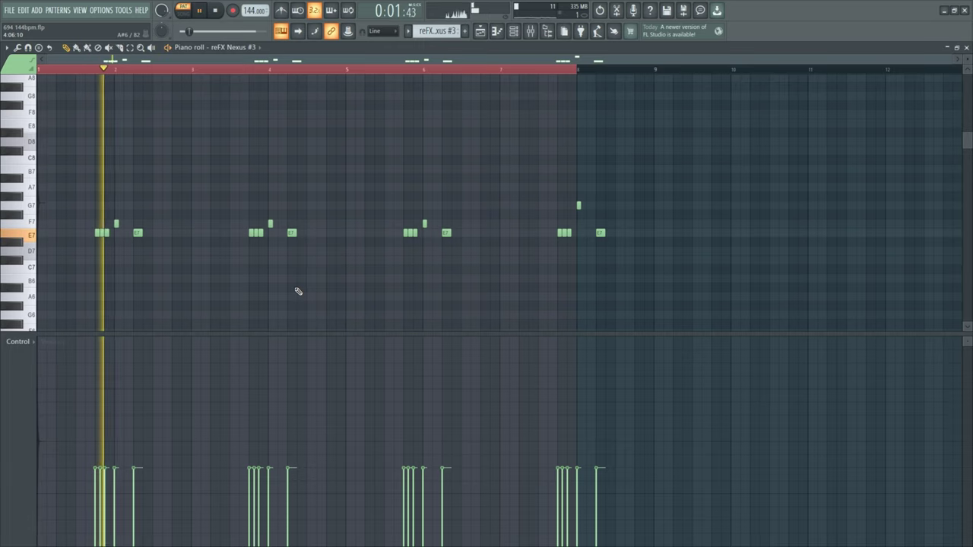
key(ctrl+d)
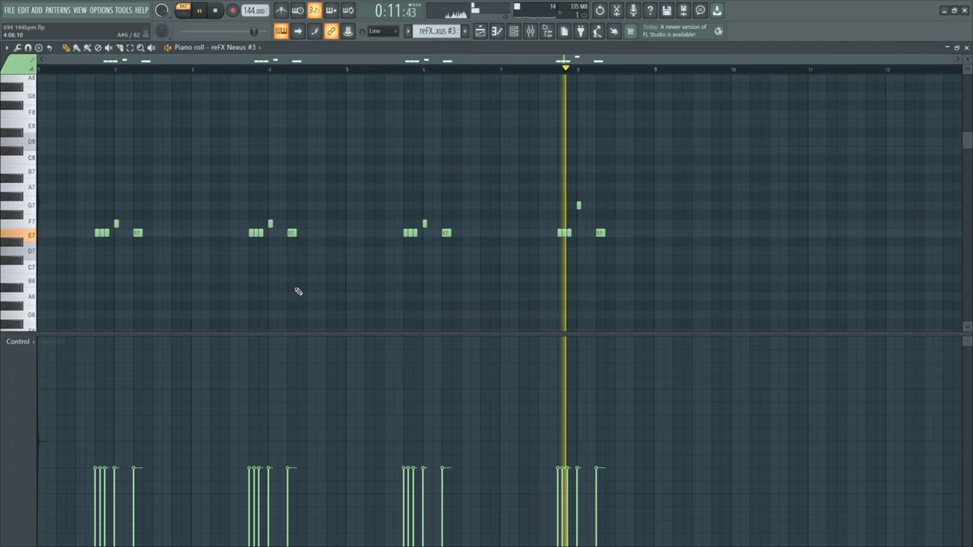
key(space)
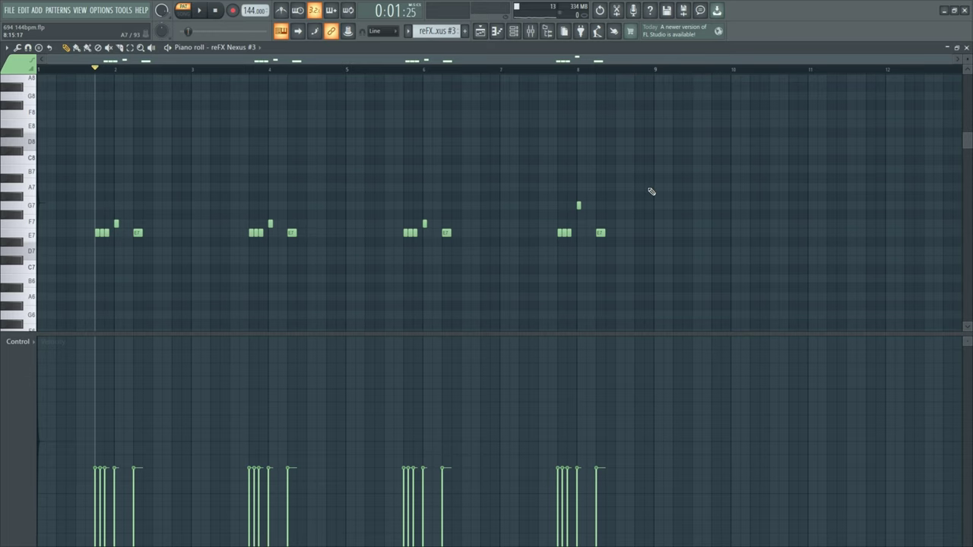
drag(656, 165, 540, 258)
scroll(586, 220, up, 3)
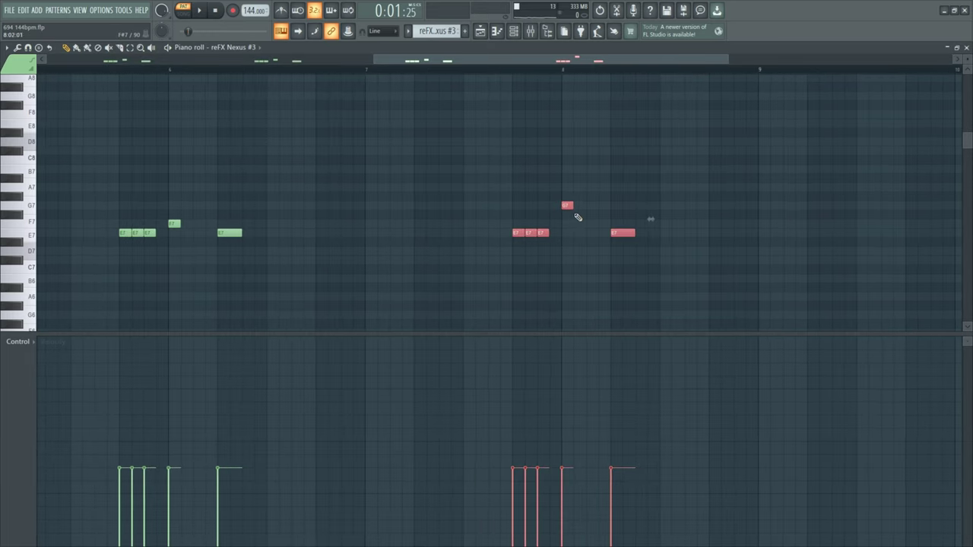
click(581, 221)
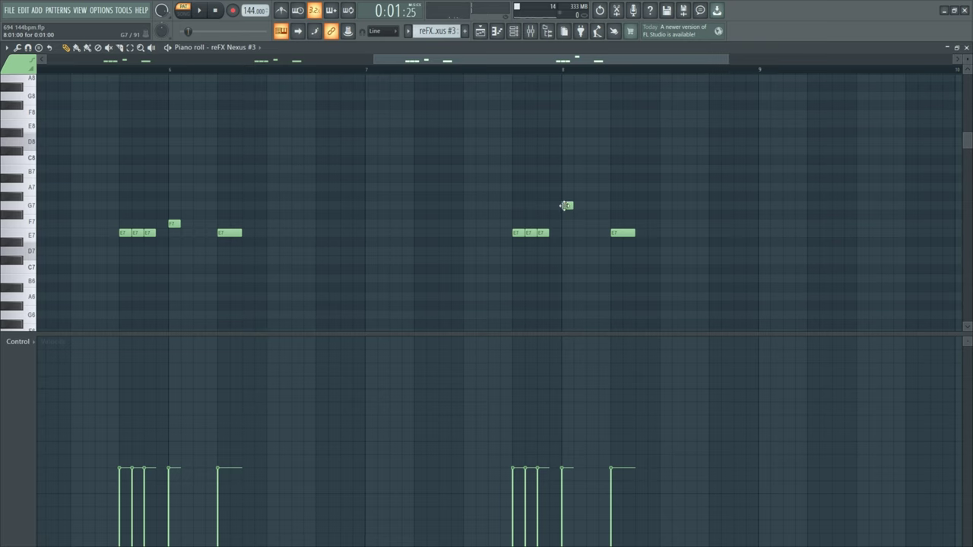
scroll(566, 205, down, 4)
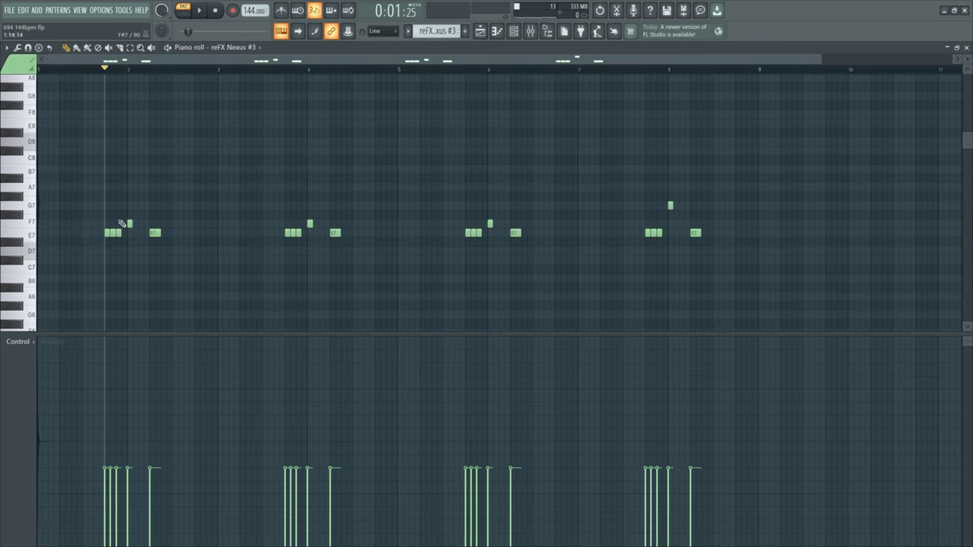
scroll(122, 222, down, 1)
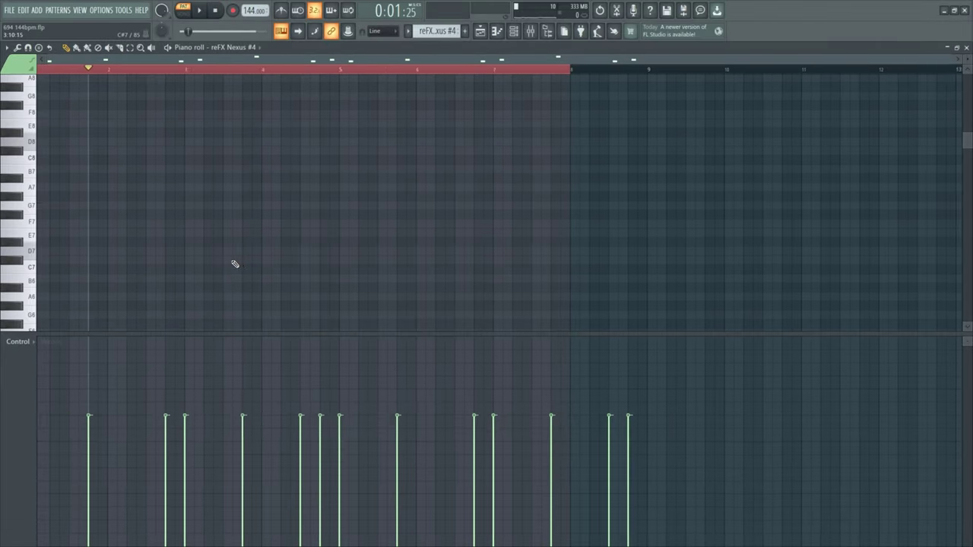
Play and inspect the reFX Nexus #4 melody notes, then show the Playlist arrangement.
scroll(256, 252, down, 5)
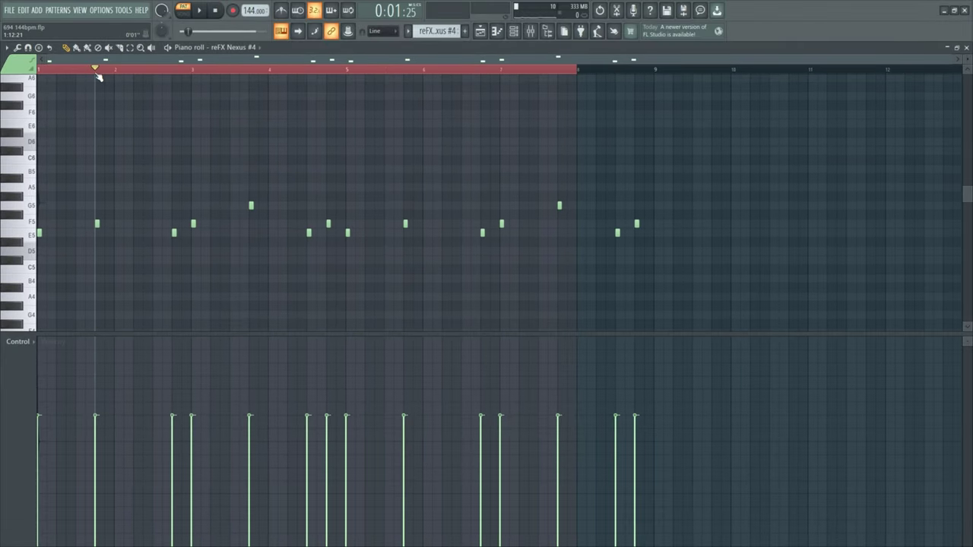
key(space)
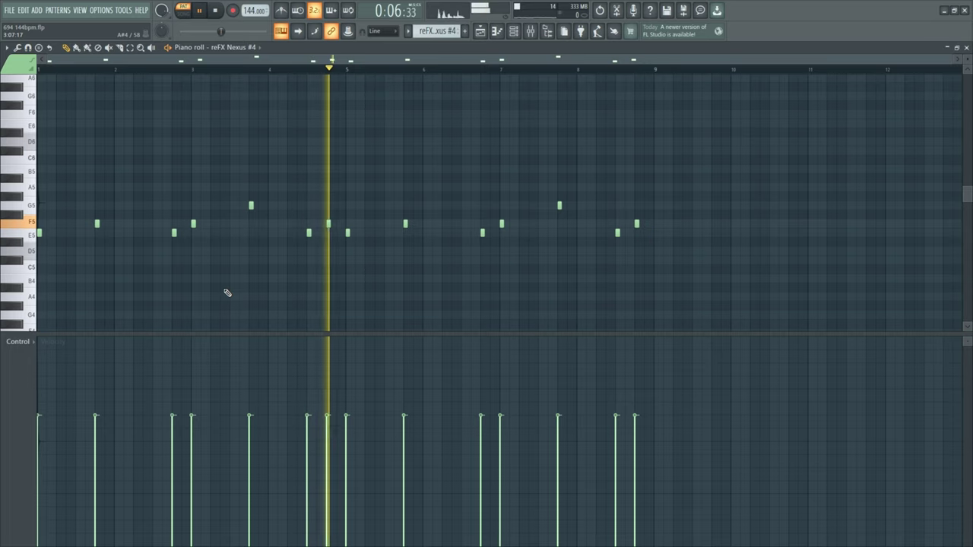
key(space)
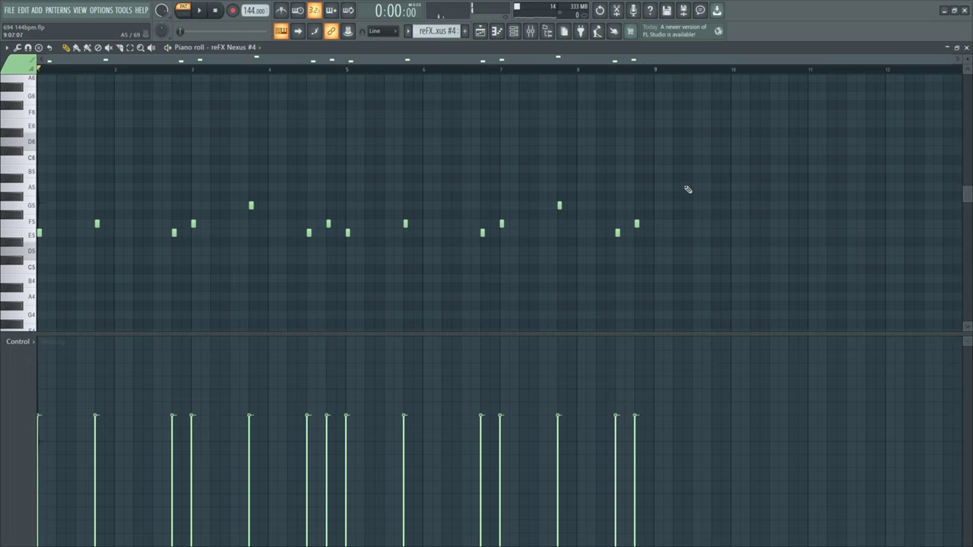
drag(713, 166, 357, 278)
scroll(144, 248, up, 3)
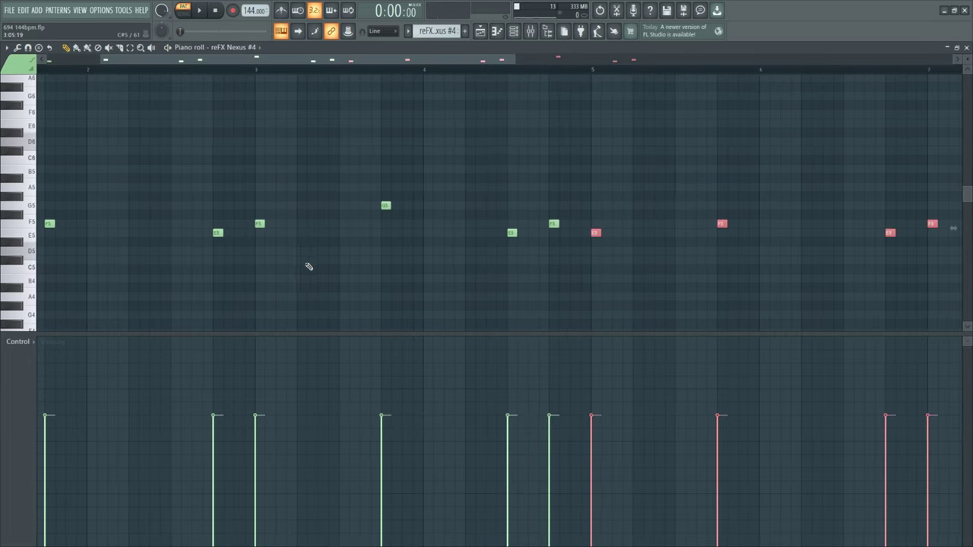
click(308, 266)
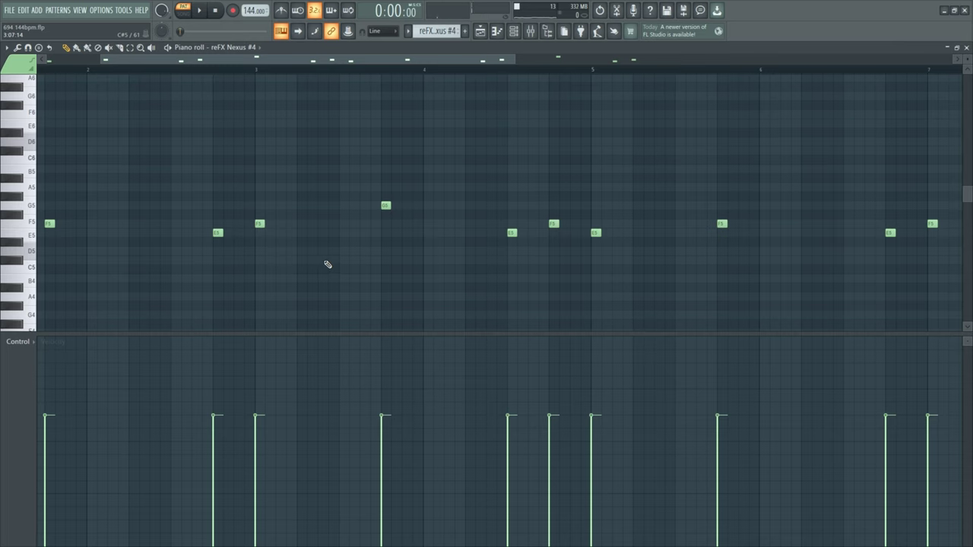
scroll(328, 264, down, 2)
scroll(334, 251, up, 2)
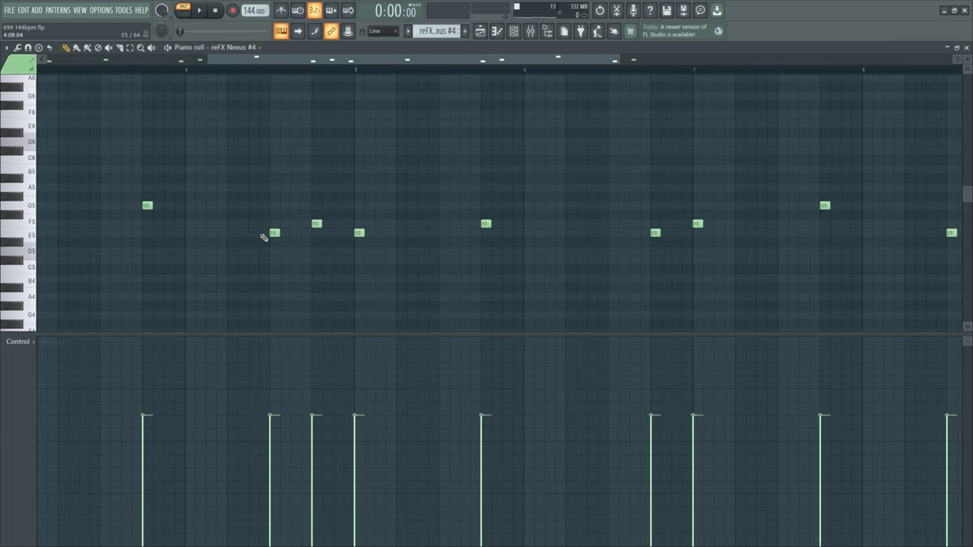
scroll(257, 246, up, 1)
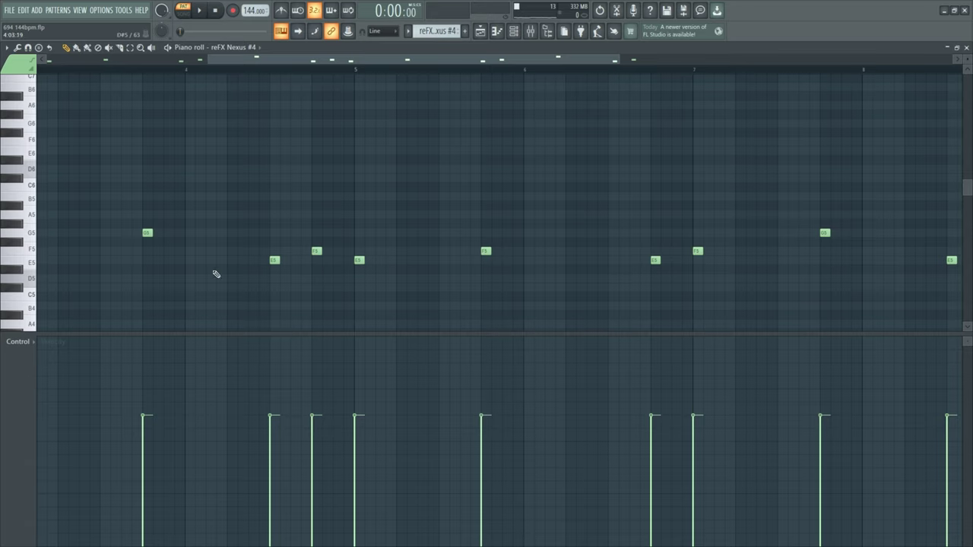
scroll(147, 234, down, 3)
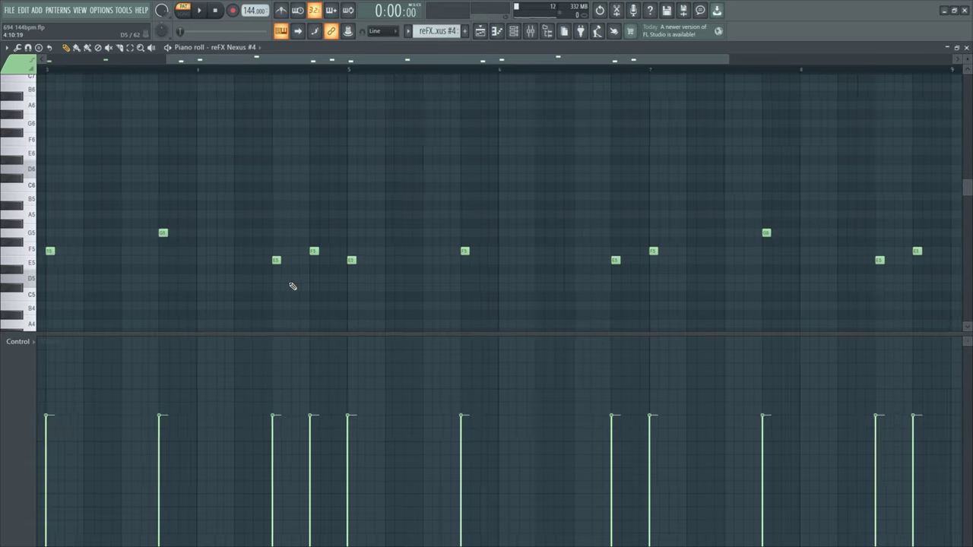
click(480, 32)
scroll(278, 234, down, 3)
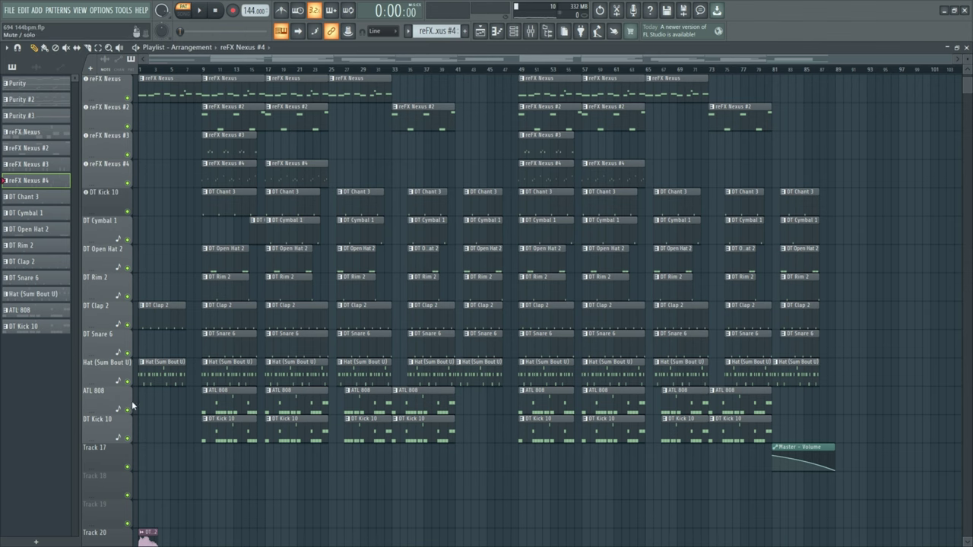
right_click(127, 212)
scroll(127, 211, down, 1)
click(126, 211)
click(128, 241)
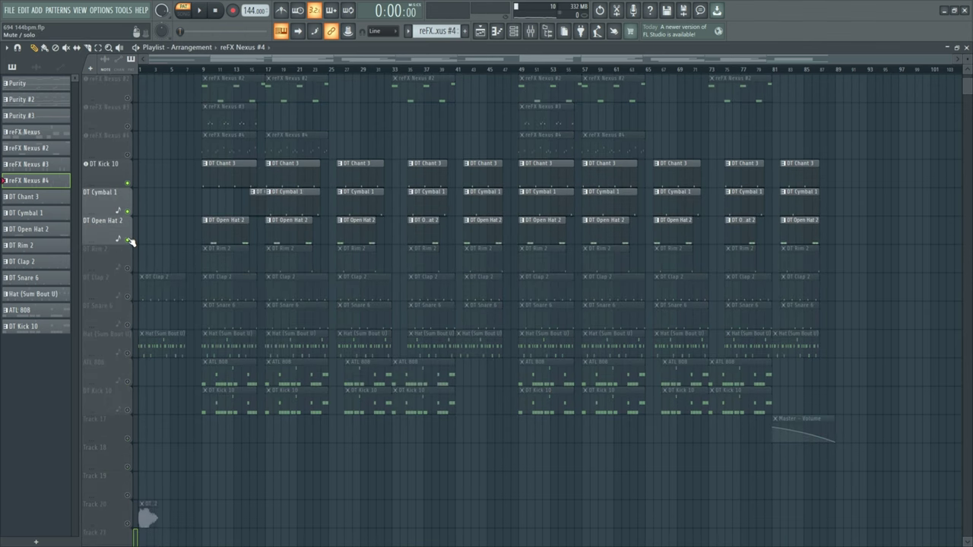
click(127, 269)
click(128, 297)
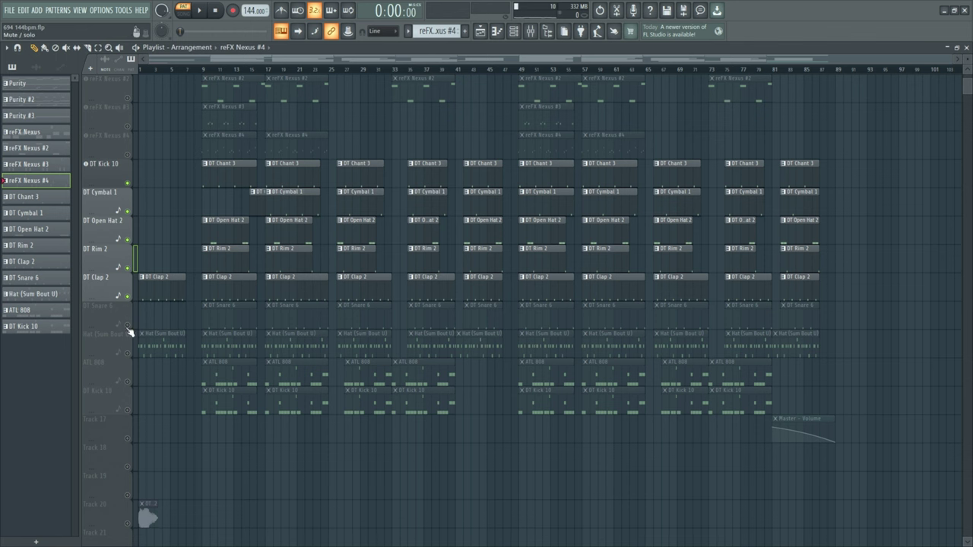
click(127, 325)
click(127, 354)
click(127, 382)
click(127, 409)
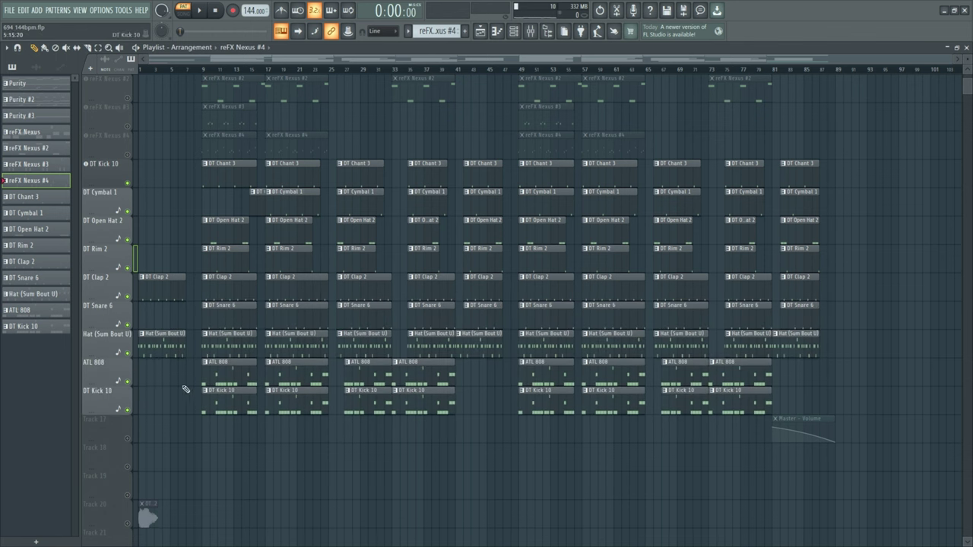
scroll(217, 157, up, 2)
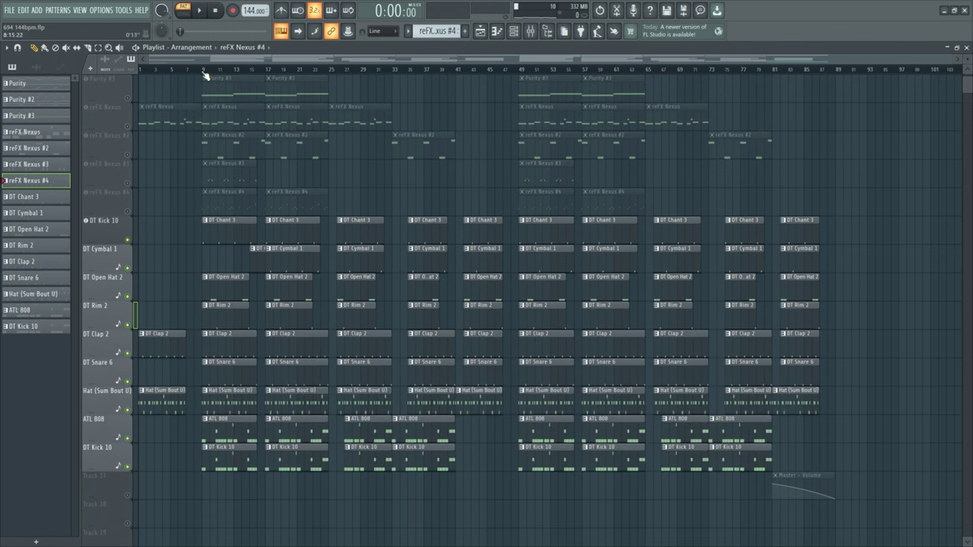
key(l)
drag(253, 262, 206, 263)
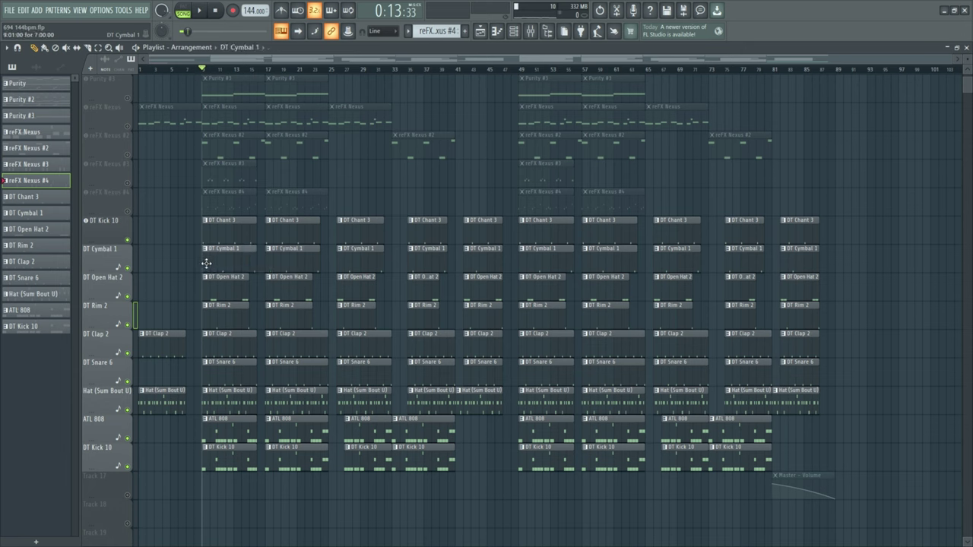
key(space)
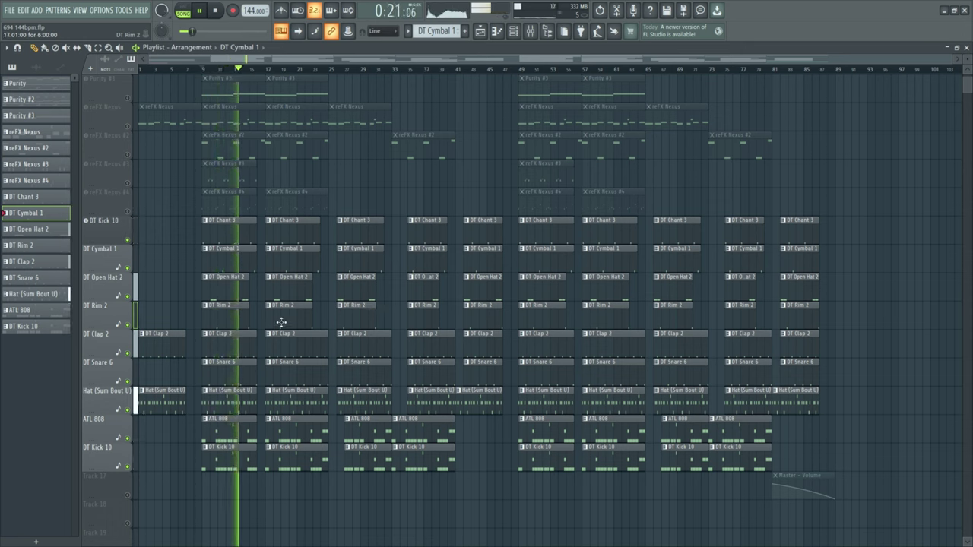
key(space)
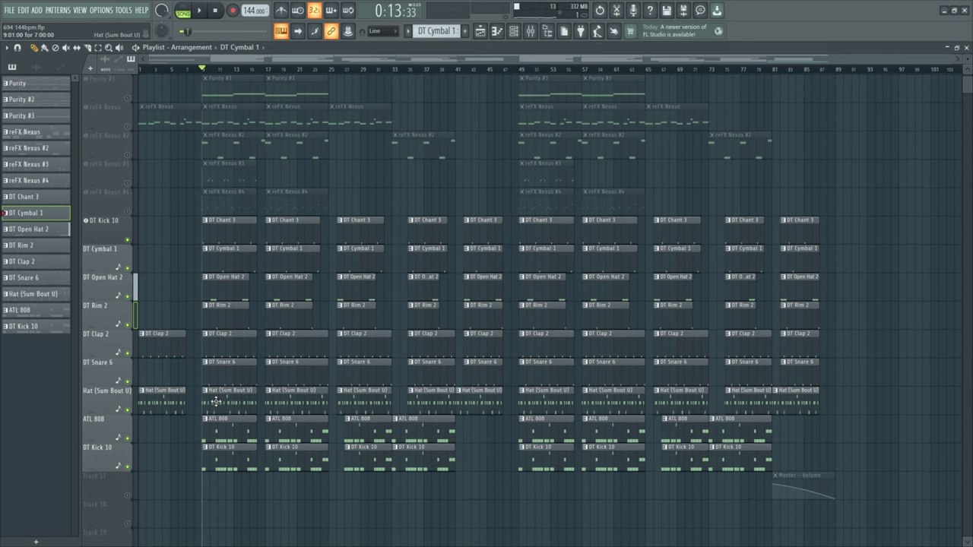
Open the Hat (Sum Bout U) notes and play them, removing a stray D#4 note.
double_click(224, 398)
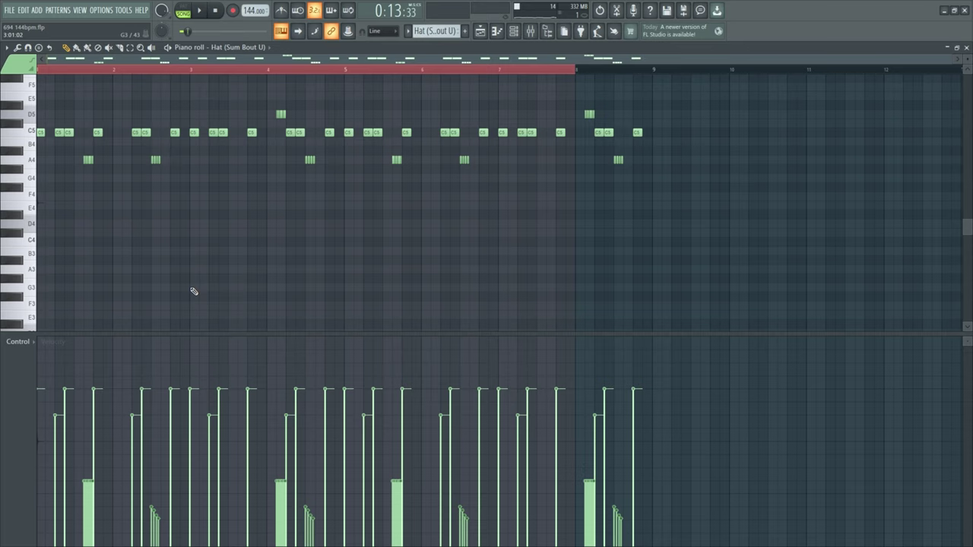
scroll(13, 224, up, 3)
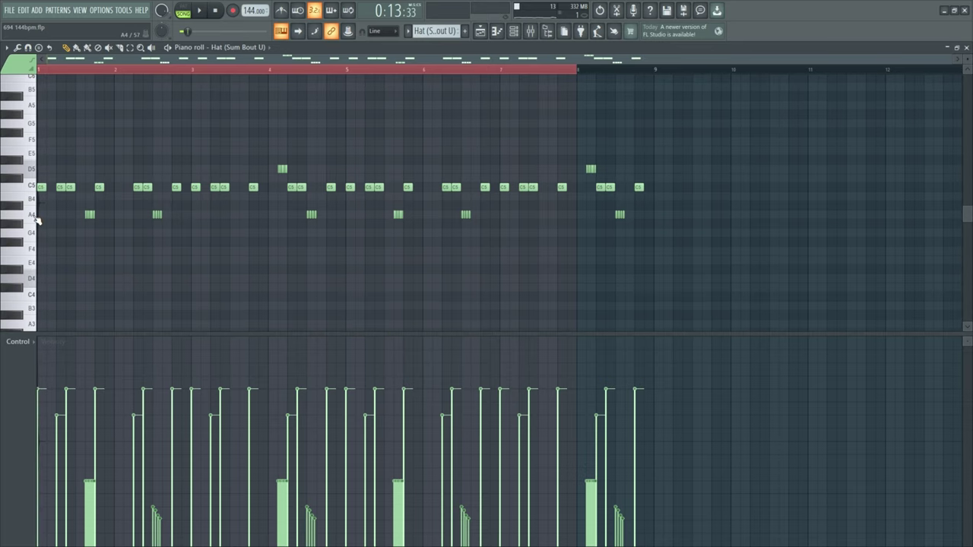
ctrl+scroll(41, 215, up, 2)
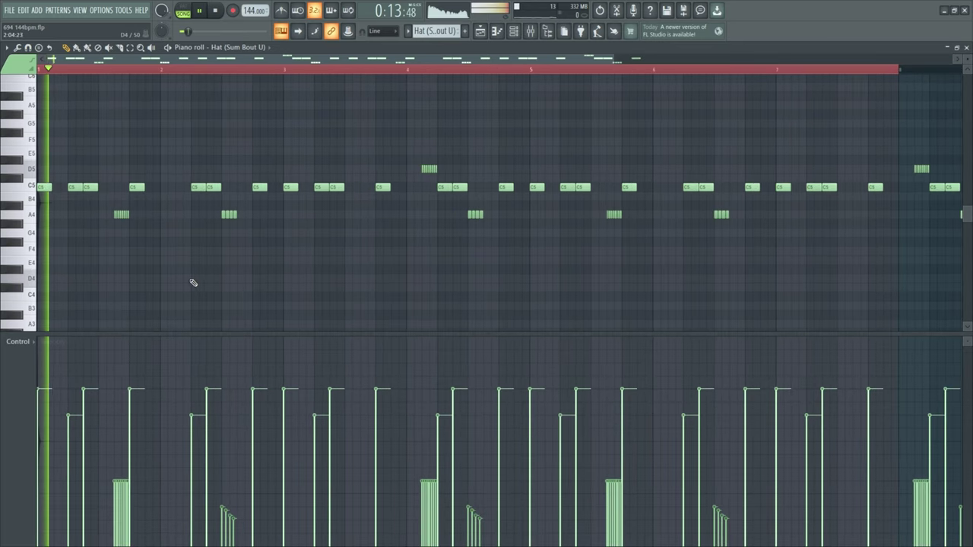
ctrl+scroll(190, 279, down, 2)
scroll(254, 10, down, 1)
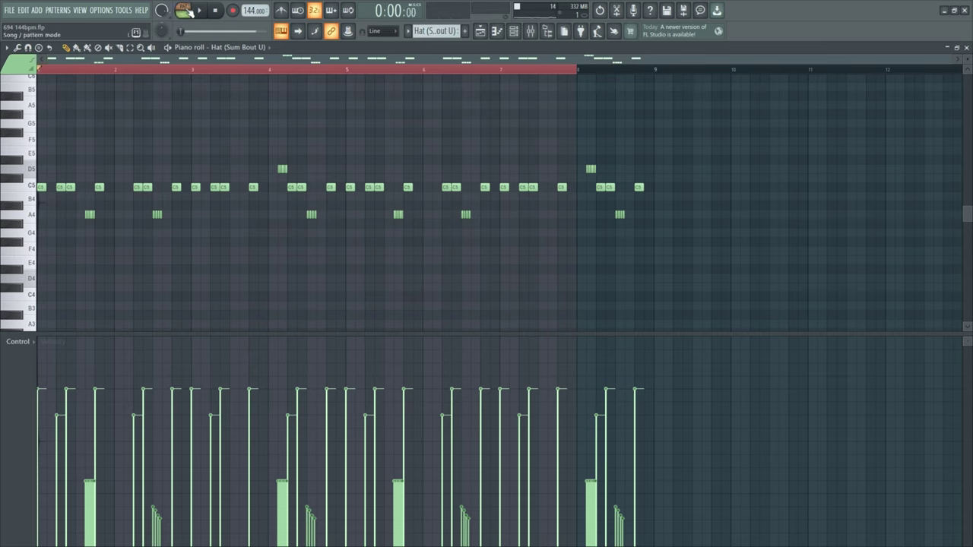
key(space)
click(154, 270)
right_click(156, 270)
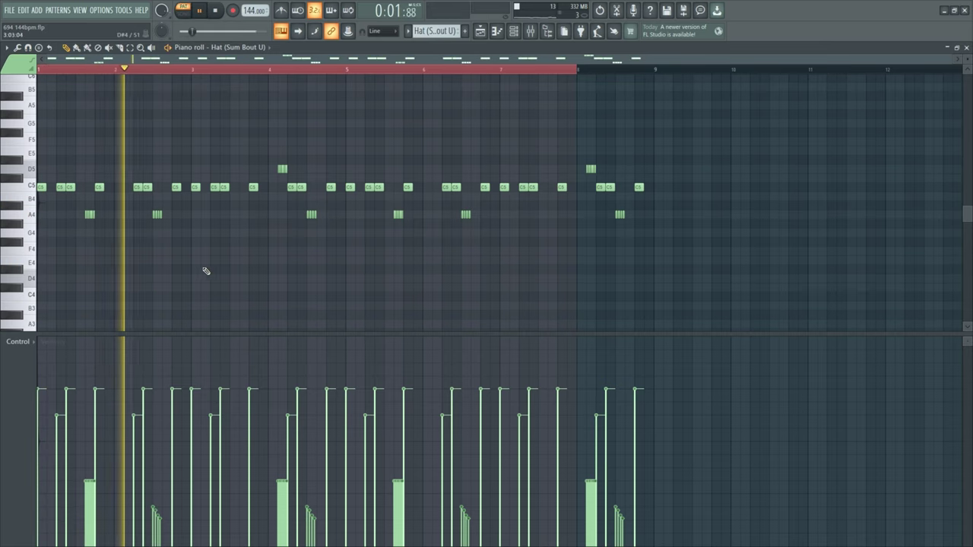
key(space)
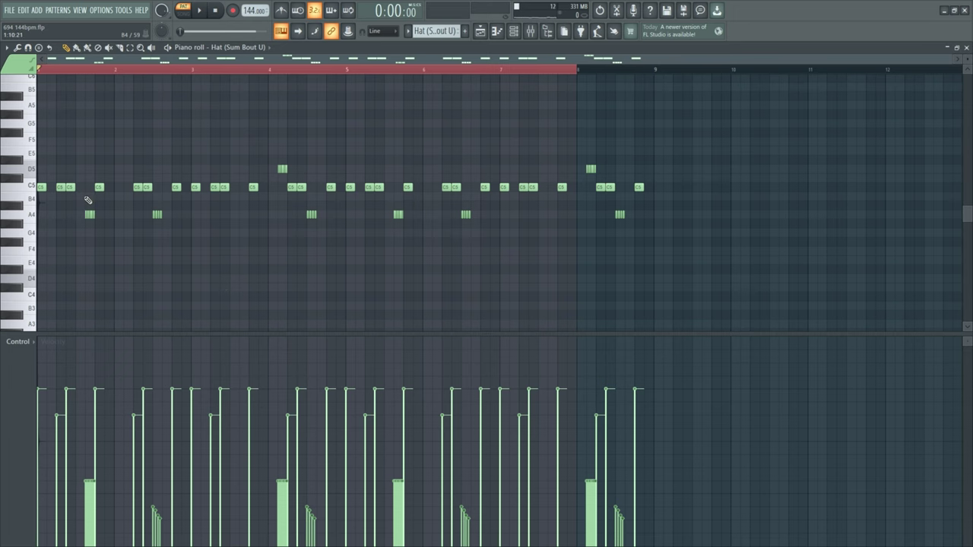
Select and deselect the C5 hi-hat notes near bar 1 to inspect them.
scroll(88, 200, up, 3)
drag(70, 165, 124, 199)
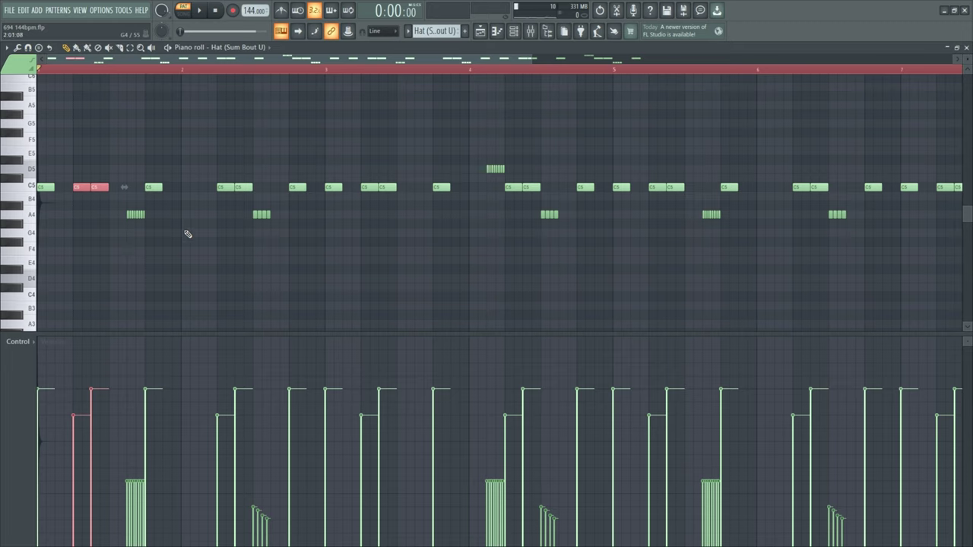
click(108, 294)
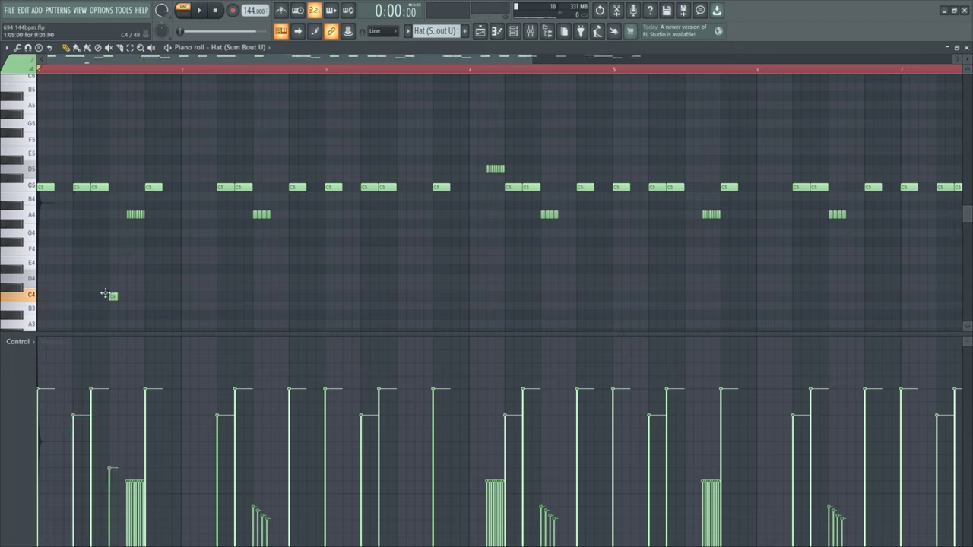
click(75, 190)
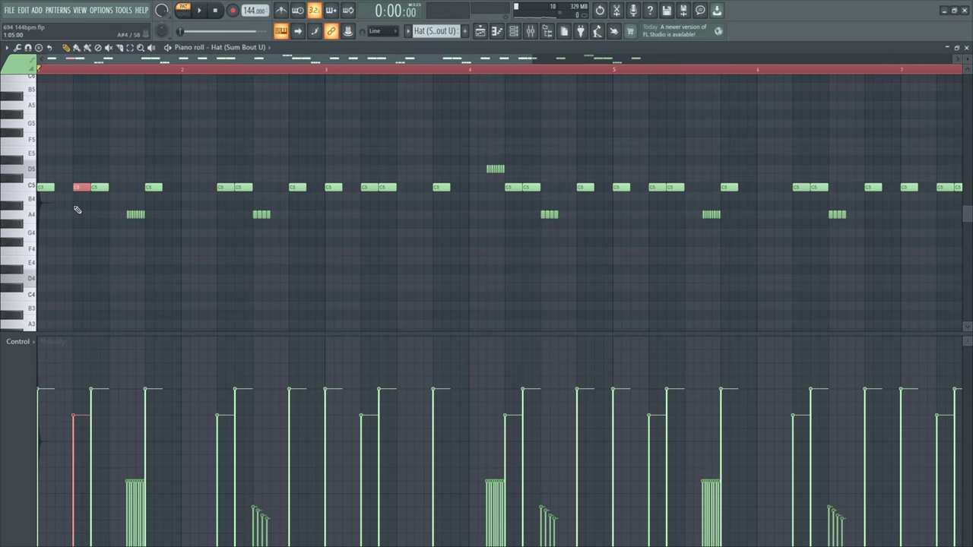
scroll(84, 228, down, 2)
click(104, 269)
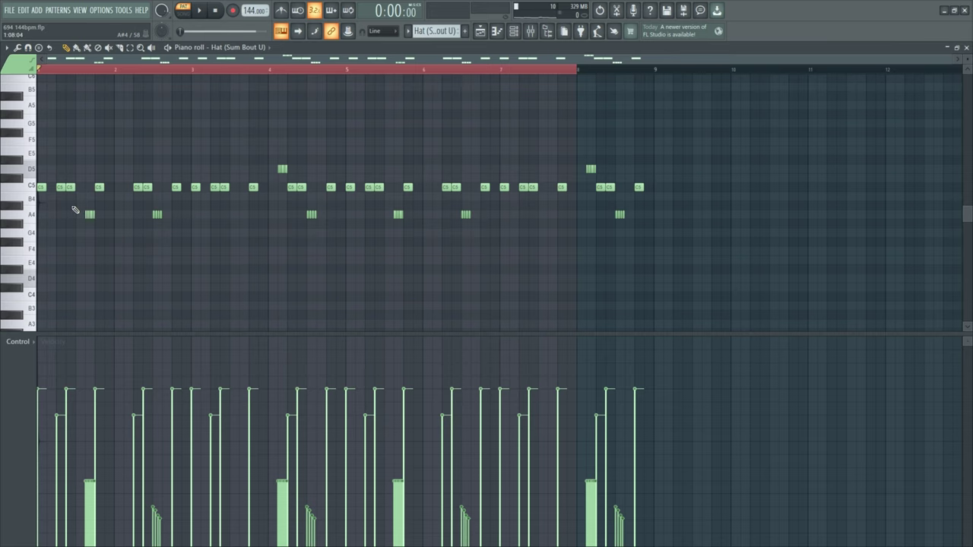
Step the selection through the six A4 hi-hat roll notes.
drag(70, 202, 633, 257)
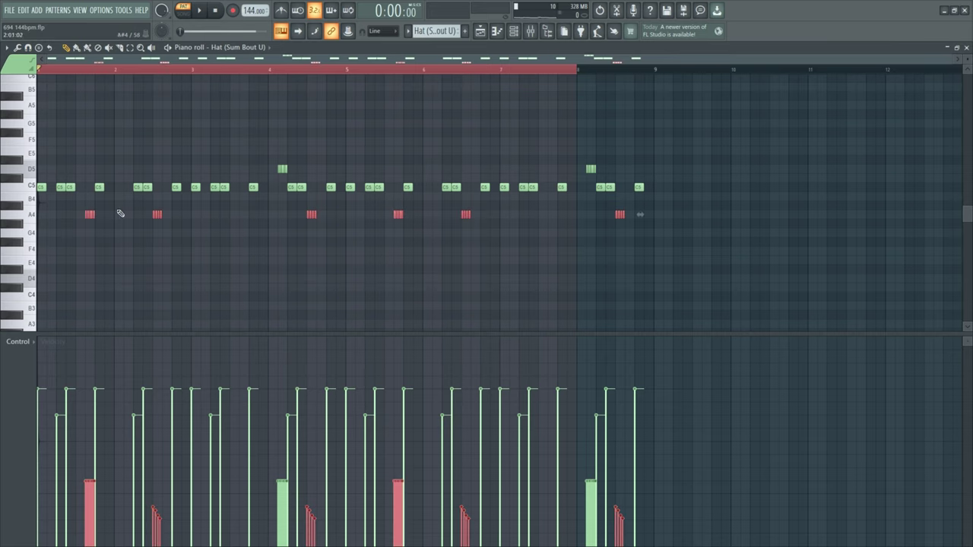
scroll(155, 220, up, 3)
drag(139, 202, 187, 228)
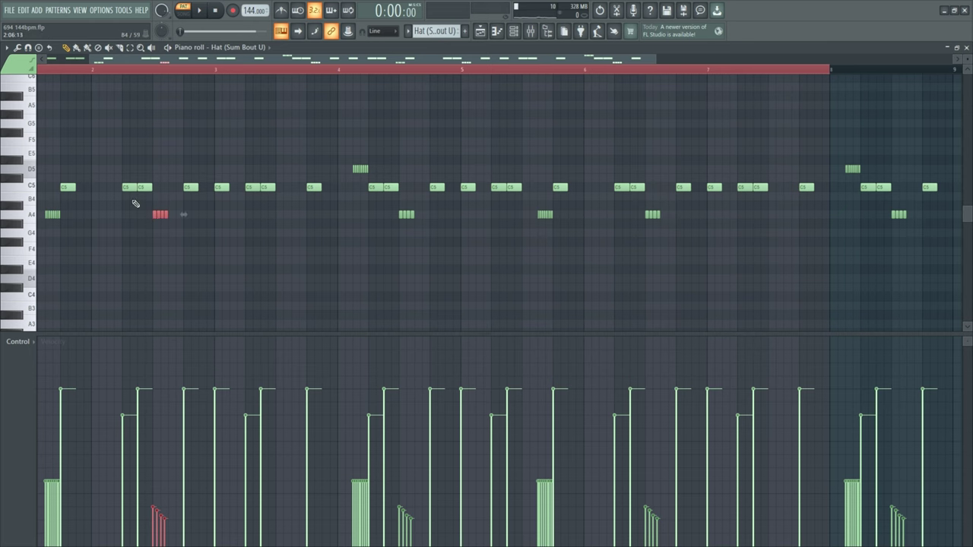
scroll(162, 240, down, 2)
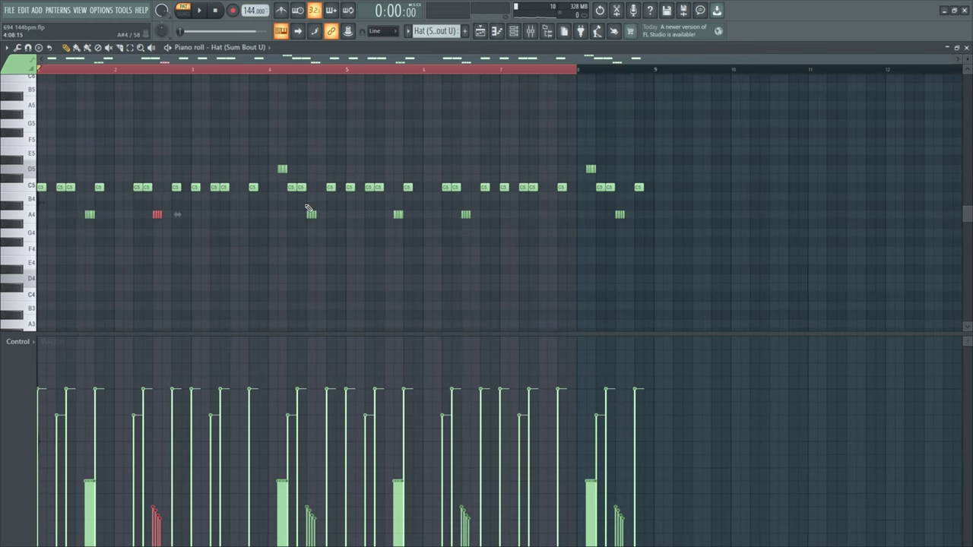
click(310, 212)
click(461, 213)
click(617, 213)
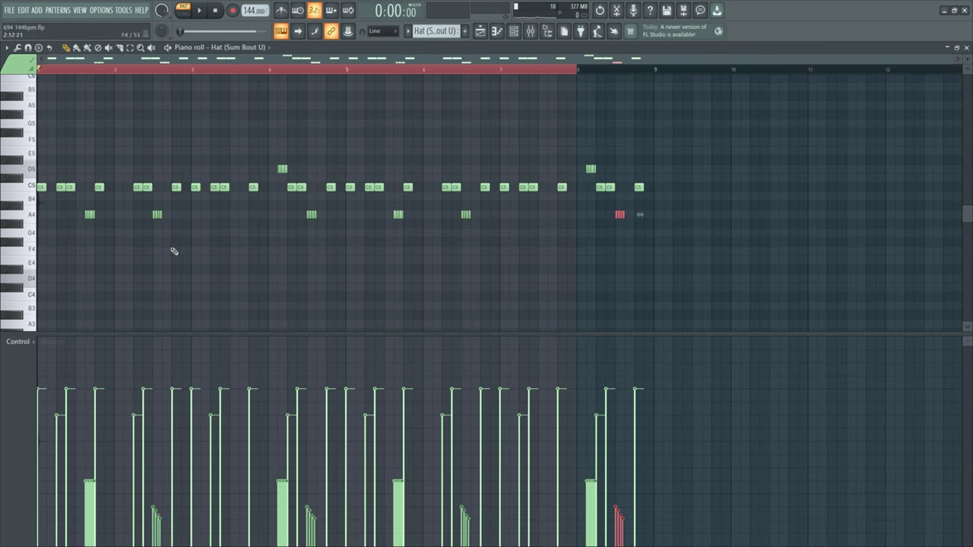
drag(56, 193, 111, 232)
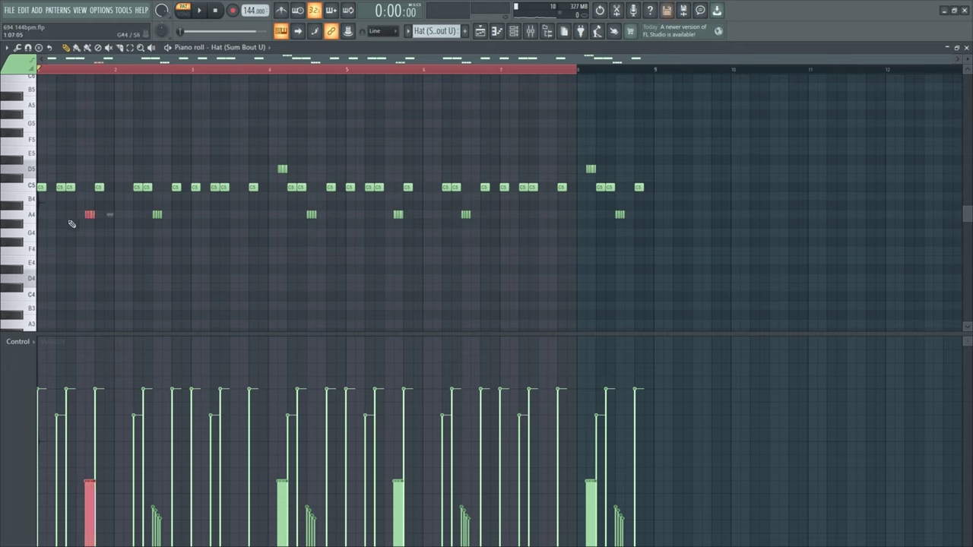
Select the D5 roll note near bar 4 and play the hi-hat pattern through.
click(283, 169)
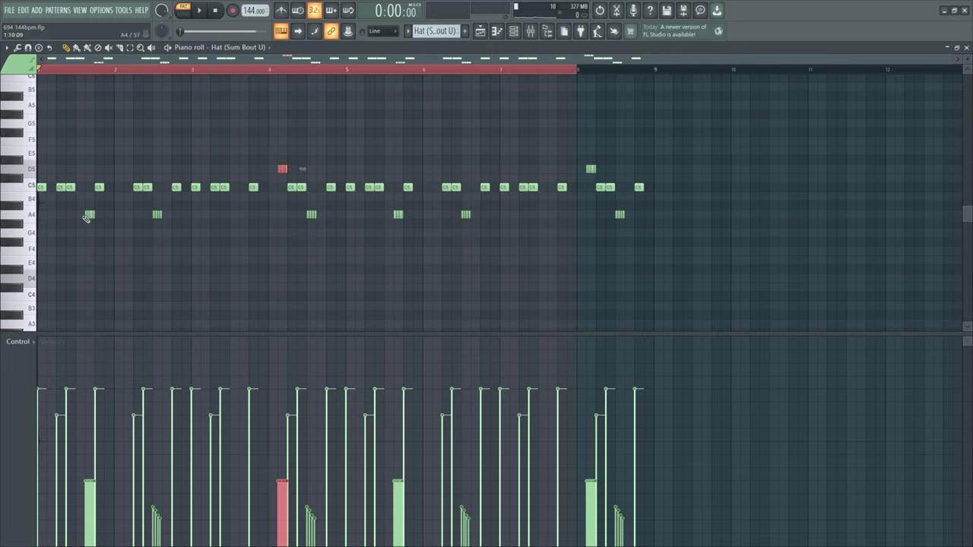
click(90, 215)
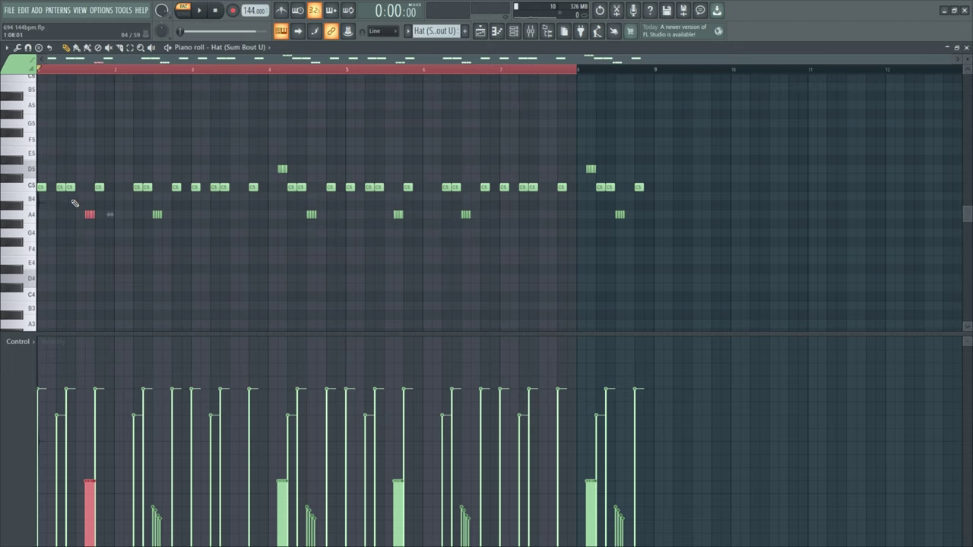
drag(71, 192, 117, 234)
drag(253, 161, 301, 184)
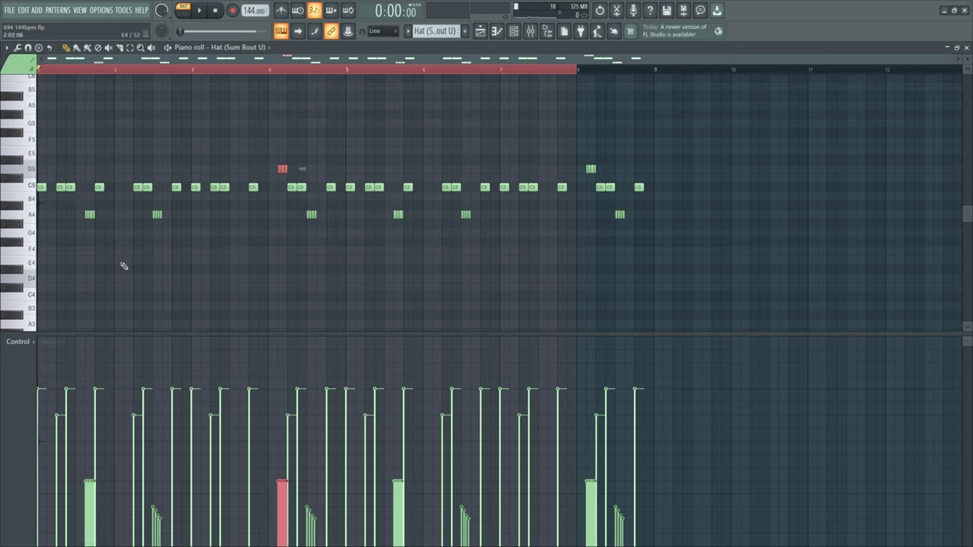
key(space)
click(145, 269)
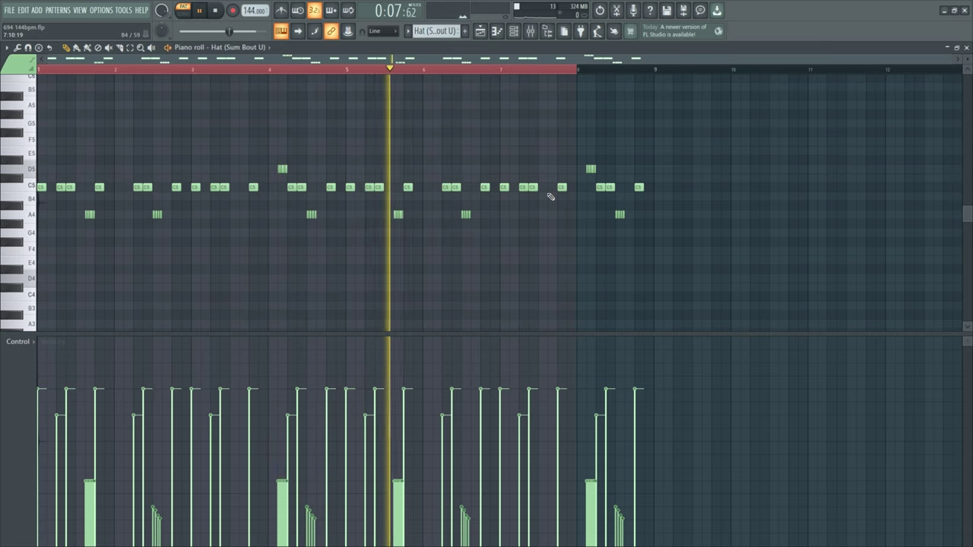
key(space)
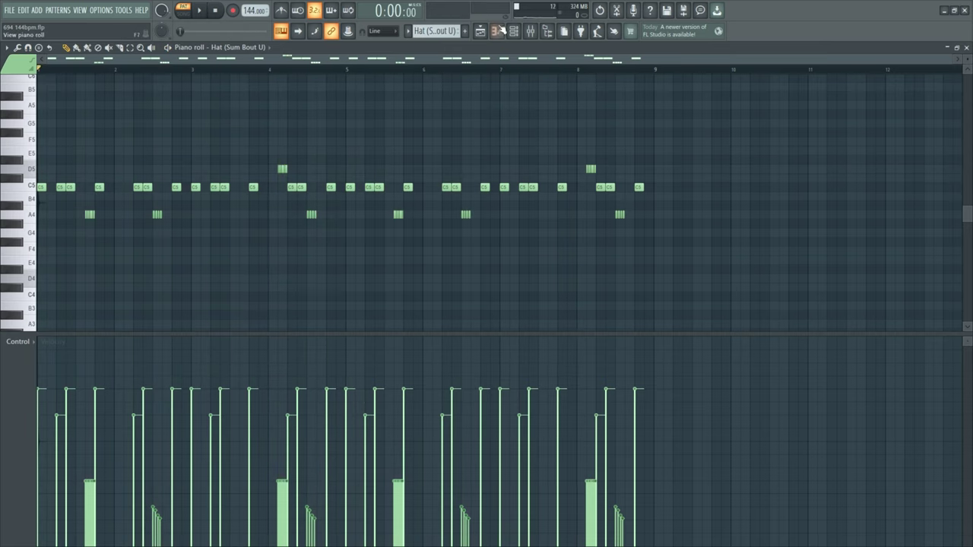
key(F5)
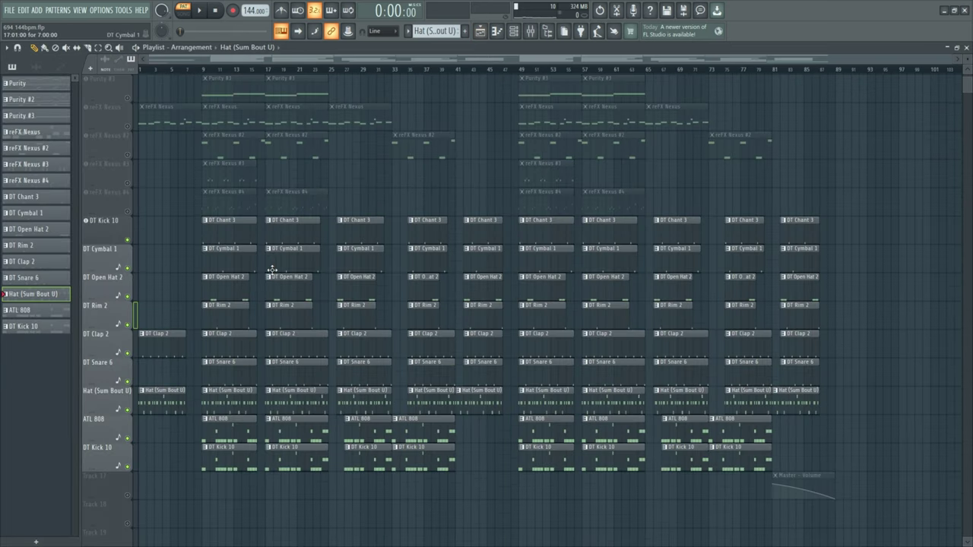
scroll(234, 233, down, 3)
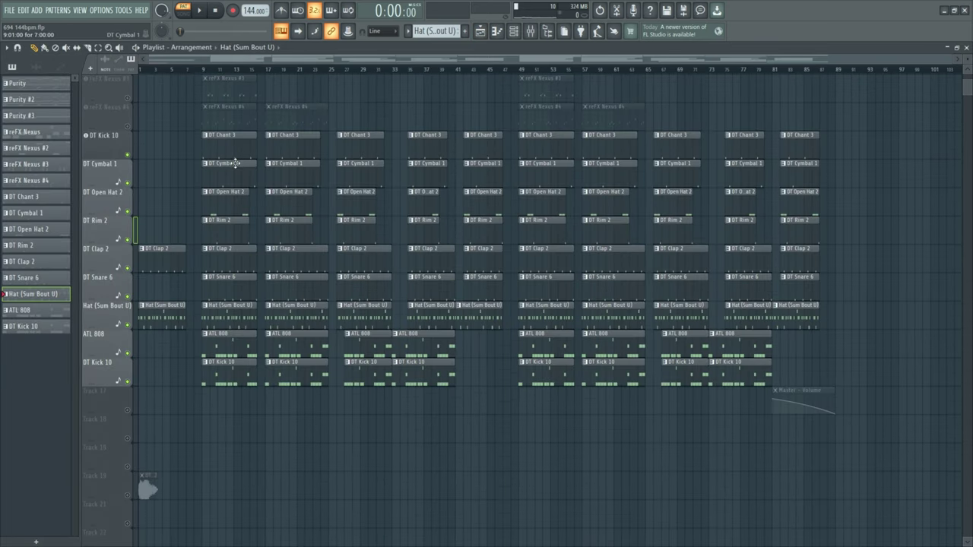
double_click(230, 186)
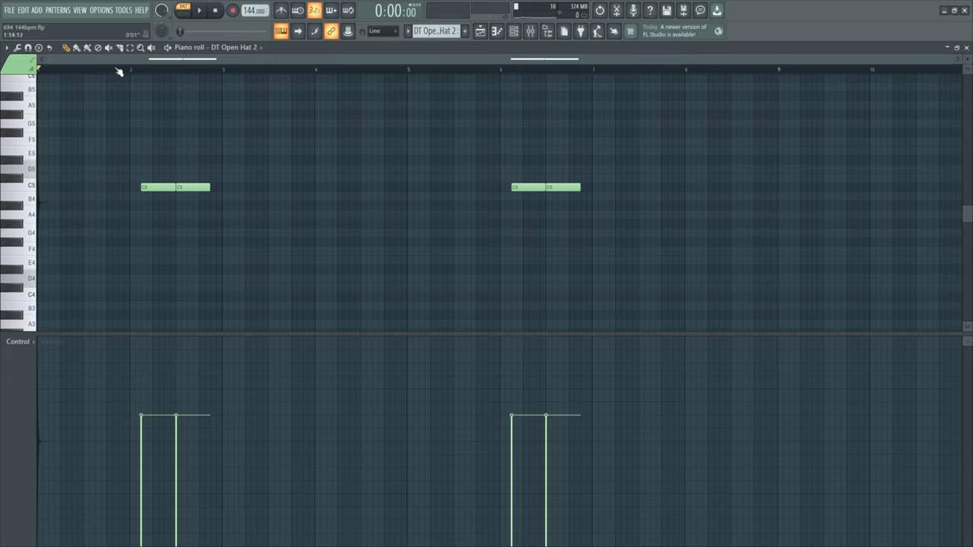
key(space)
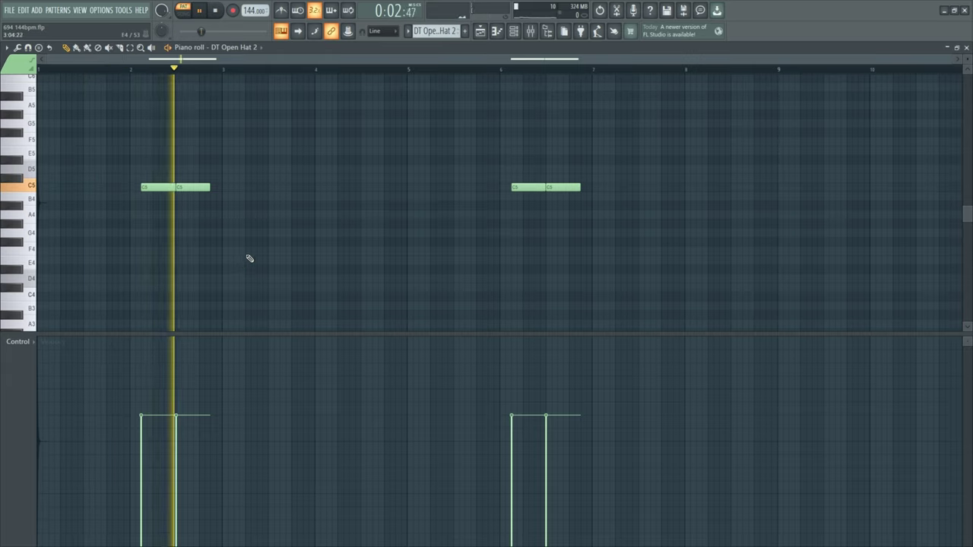
key(space)
click(480, 30)
scroll(200, 256, down, 1)
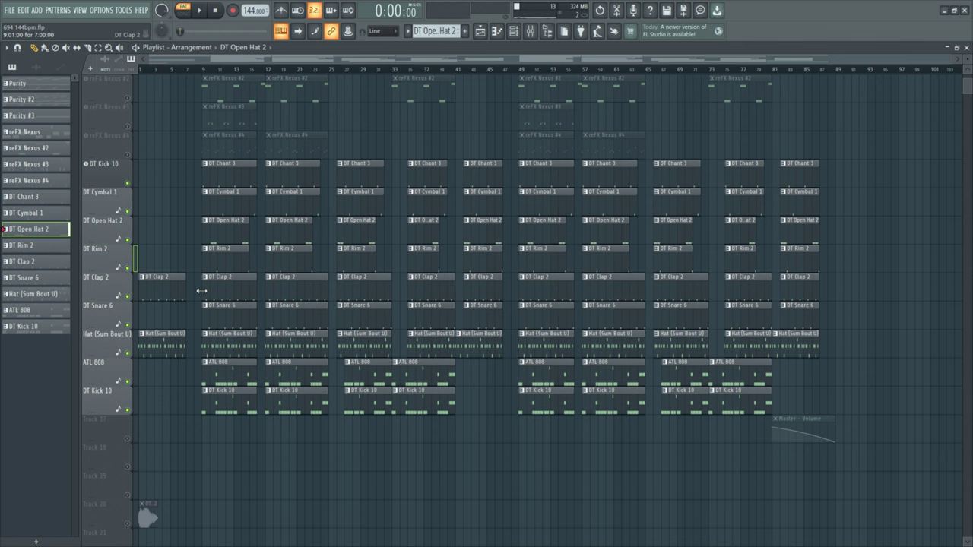
scroll(184, 345, up, 2)
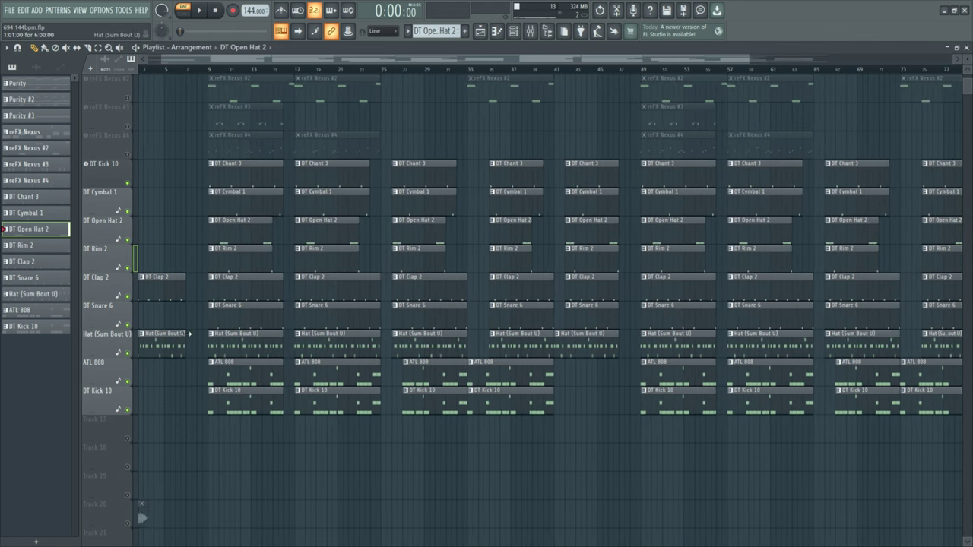
scroll(198, 334, down, 2)
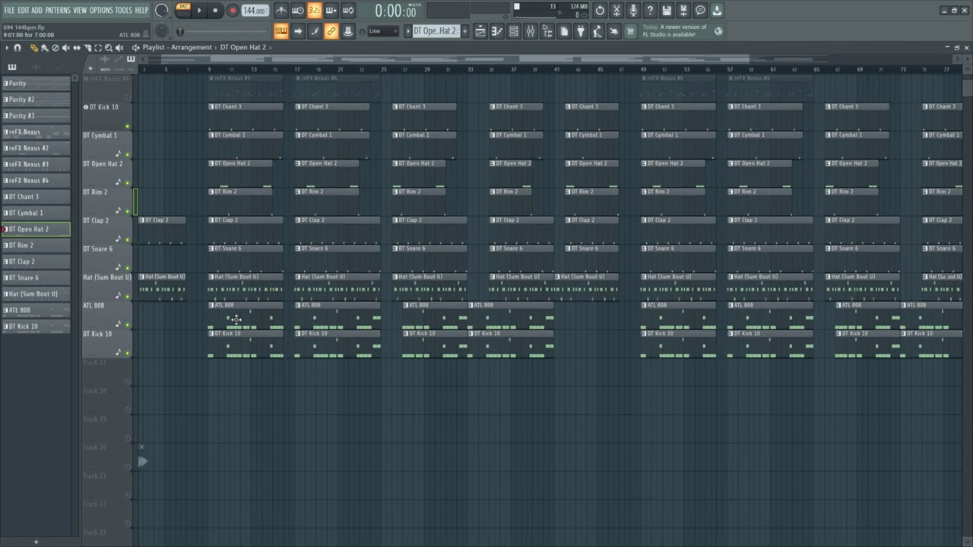
double_click(226, 331)
scroll(181, 289, up, 2)
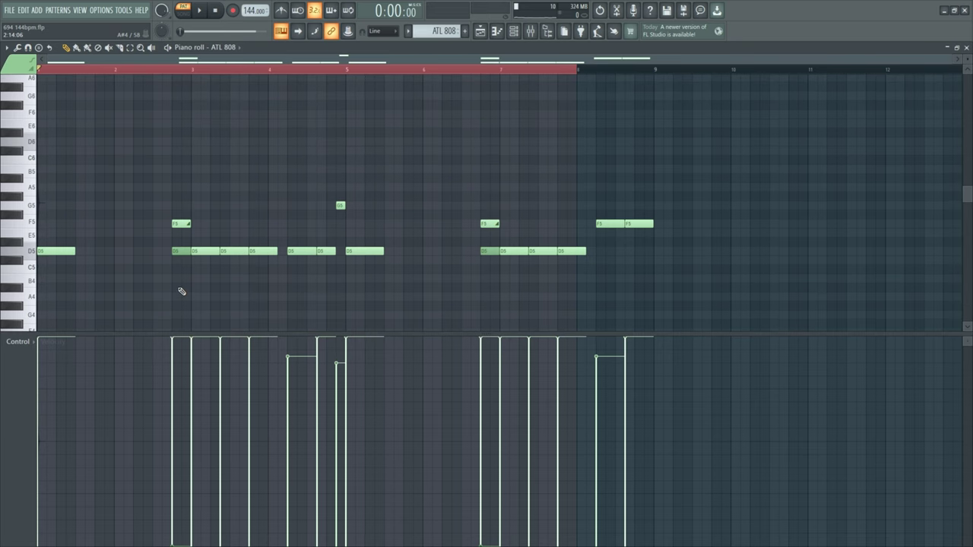
scroll(180, 289, down, 1)
drag(181, 291, 197, 200)
drag(147, 164, 184, 255)
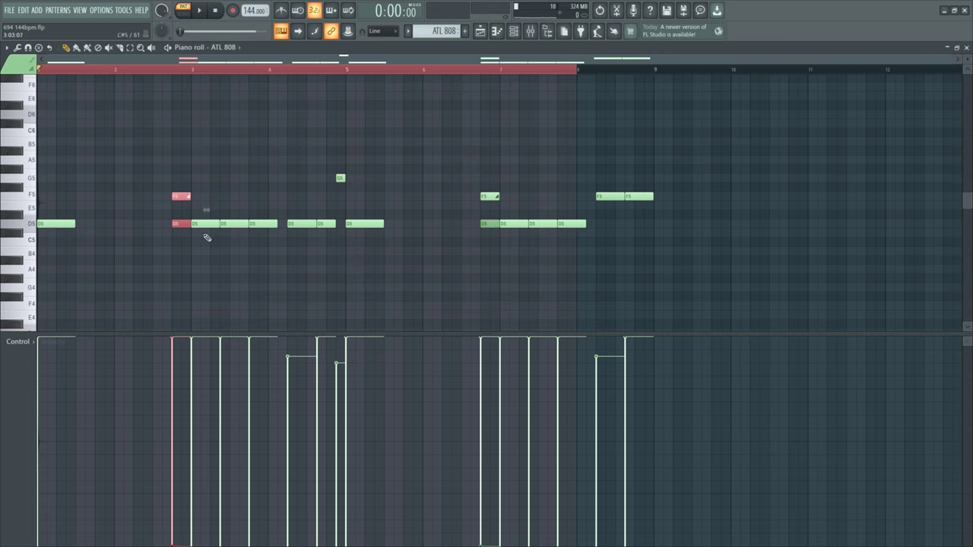
key(space)
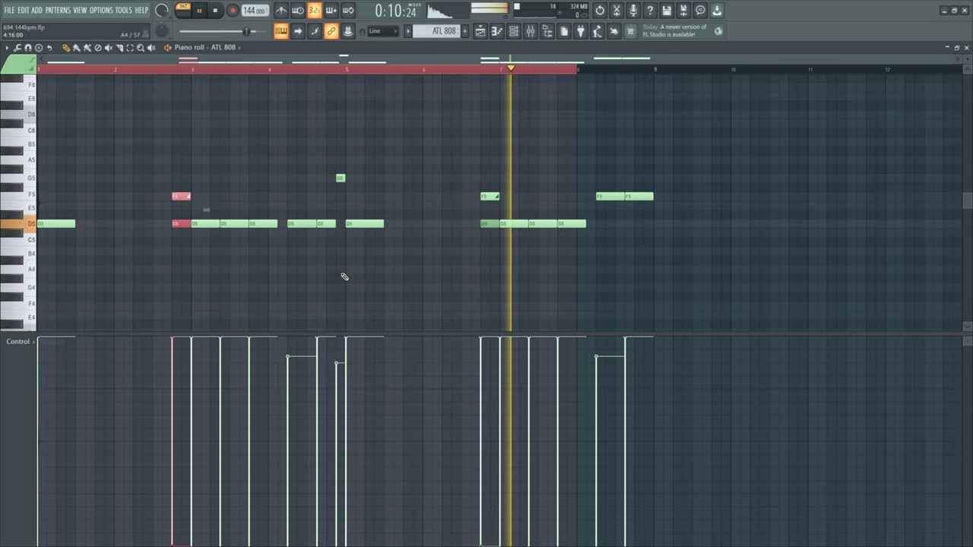
key(ctrl+d)
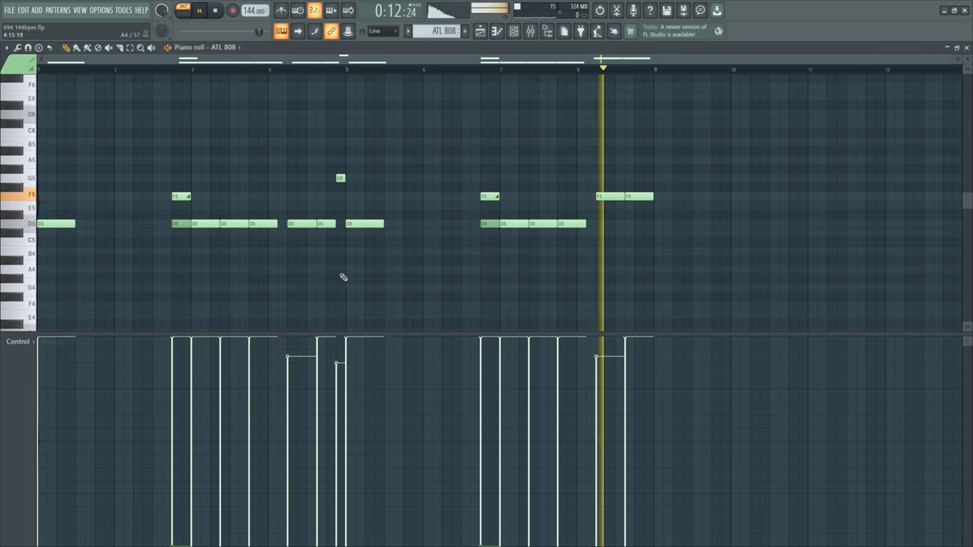
key(space)
click(481, 36)
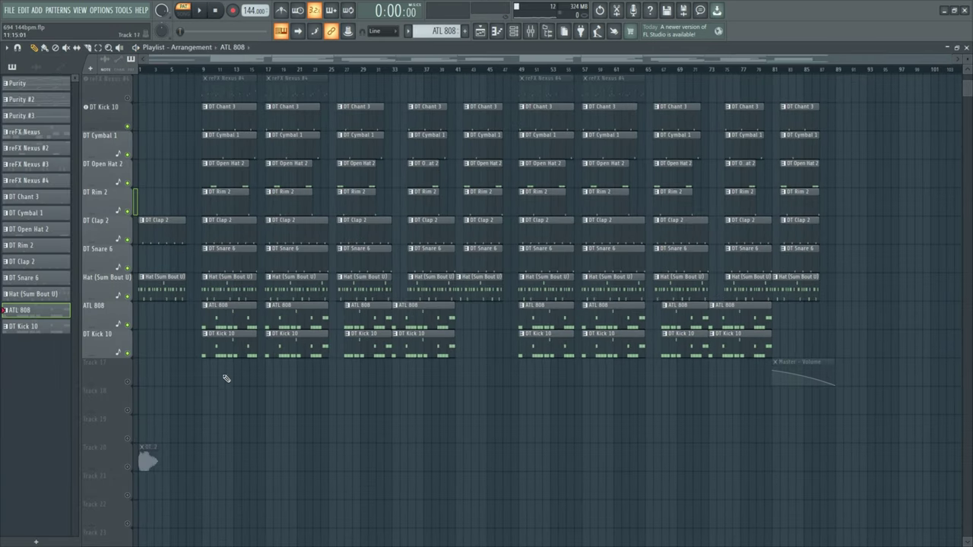
Open the DT Kick 10 clip and view the ATL 808 track's parametric EQ.
double_click(229, 341)
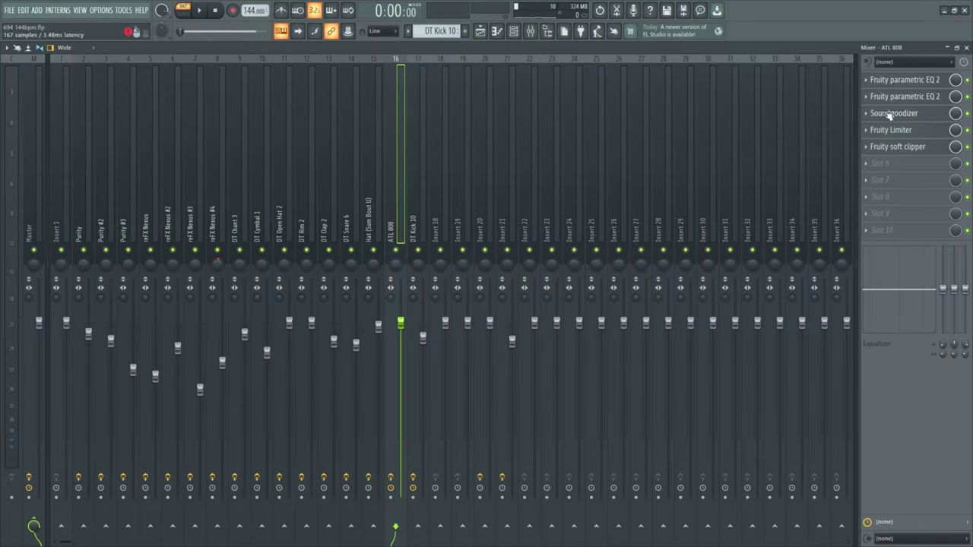
click(903, 82)
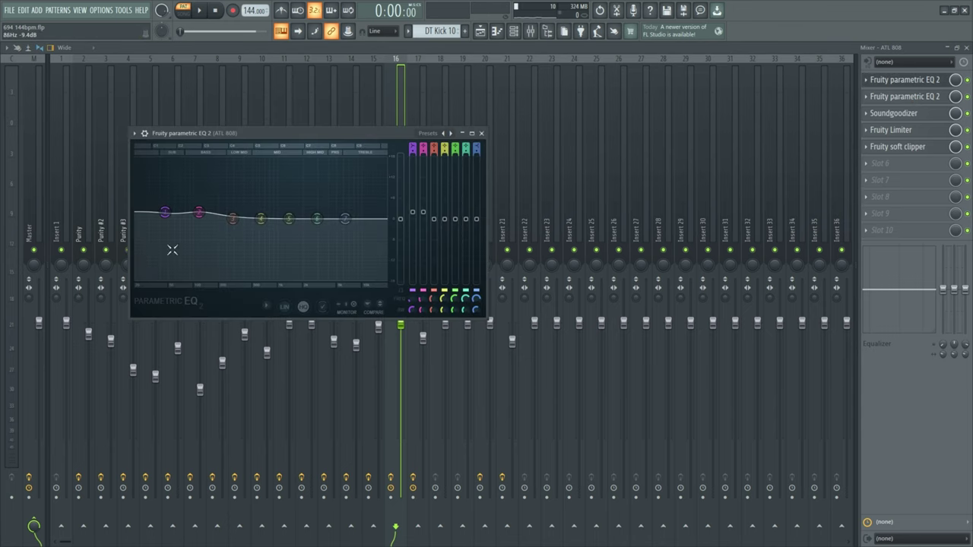
click(485, 136)
click(897, 99)
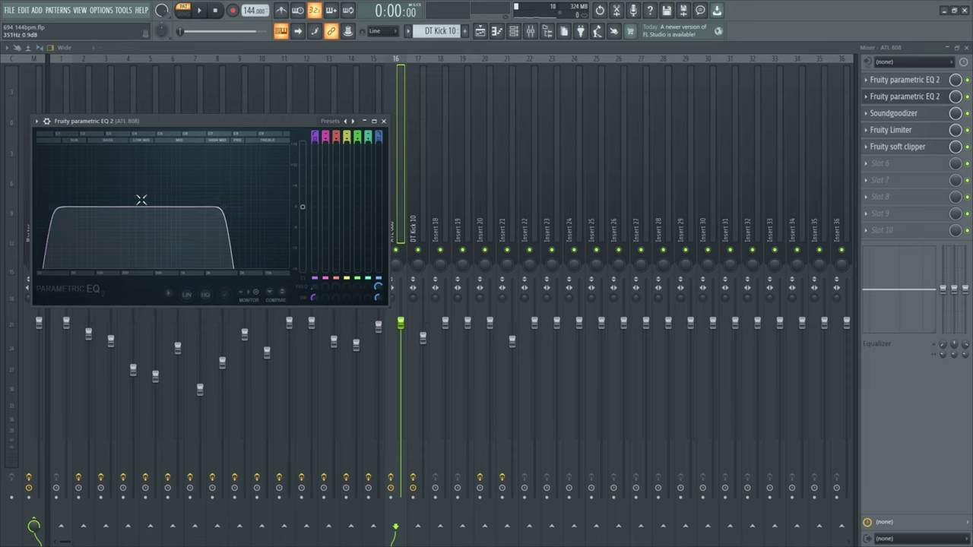
click(385, 121)
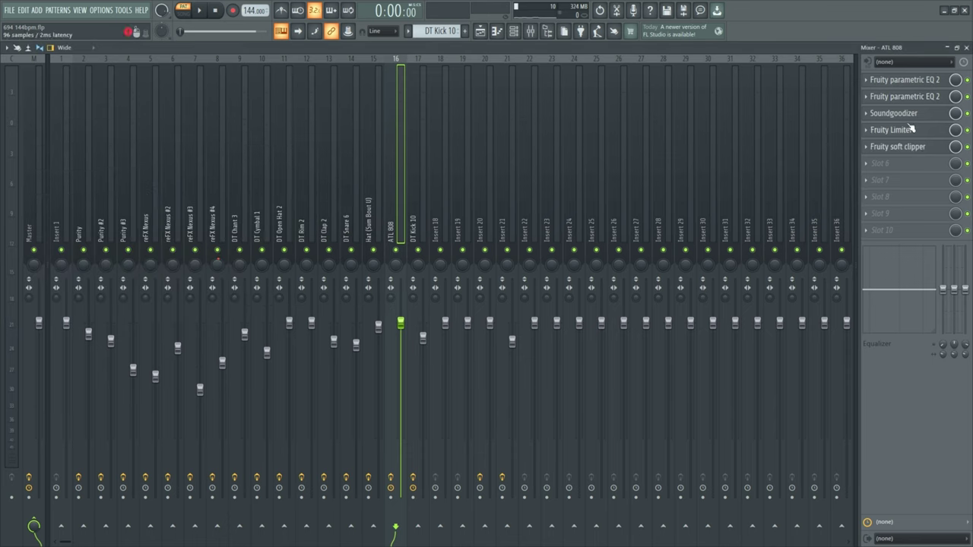
Check the ATL 808 track's Soundgoodizer, limiter and soft clipper settings.
click(904, 114)
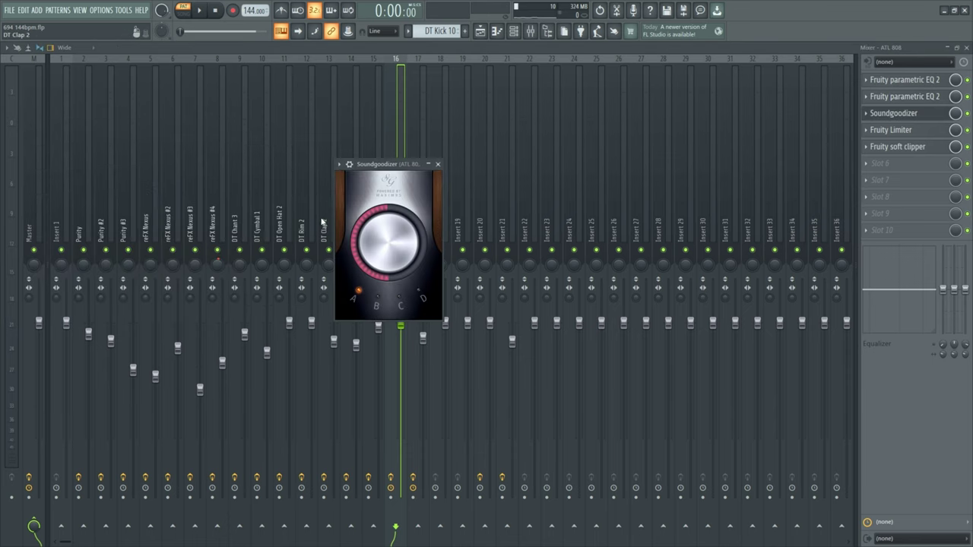
click(437, 165)
click(891, 130)
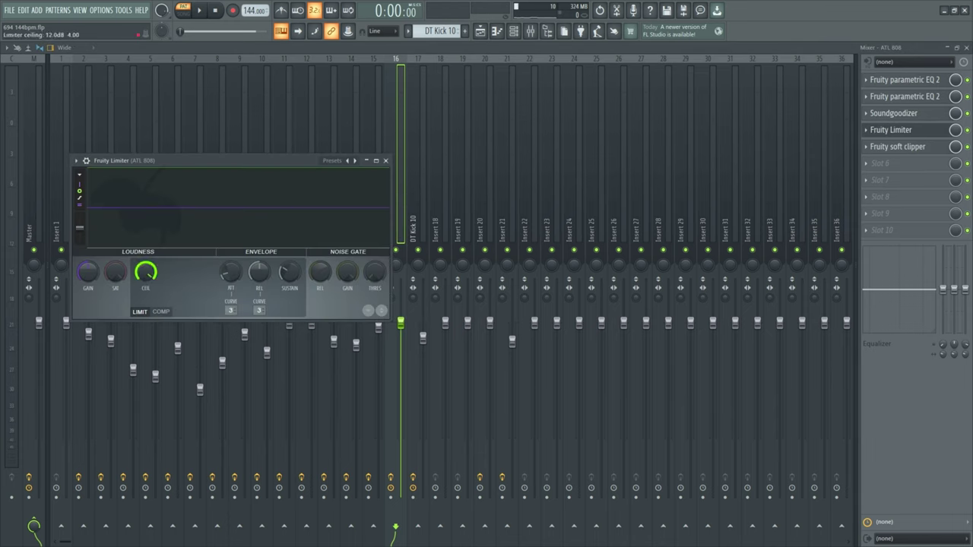
click(386, 160)
click(909, 147)
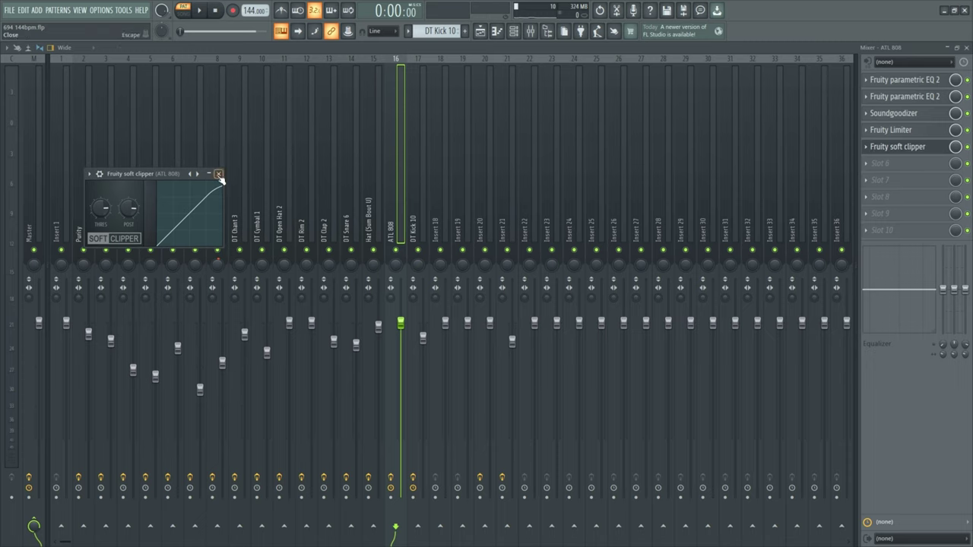
click(218, 174)
Lower the DT Kick 10 Fruity Limiter ceiling to about 9.1 dB.
click(415, 220)
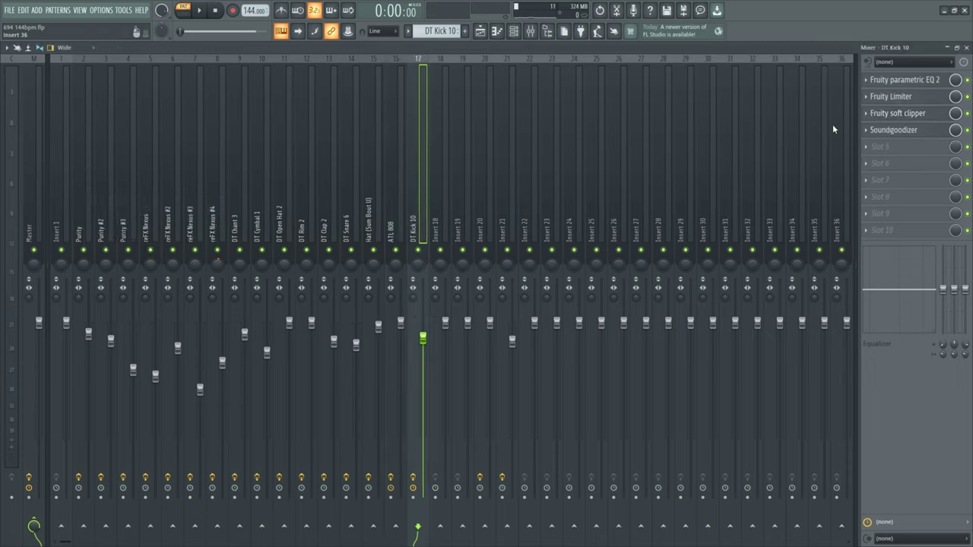
click(905, 84)
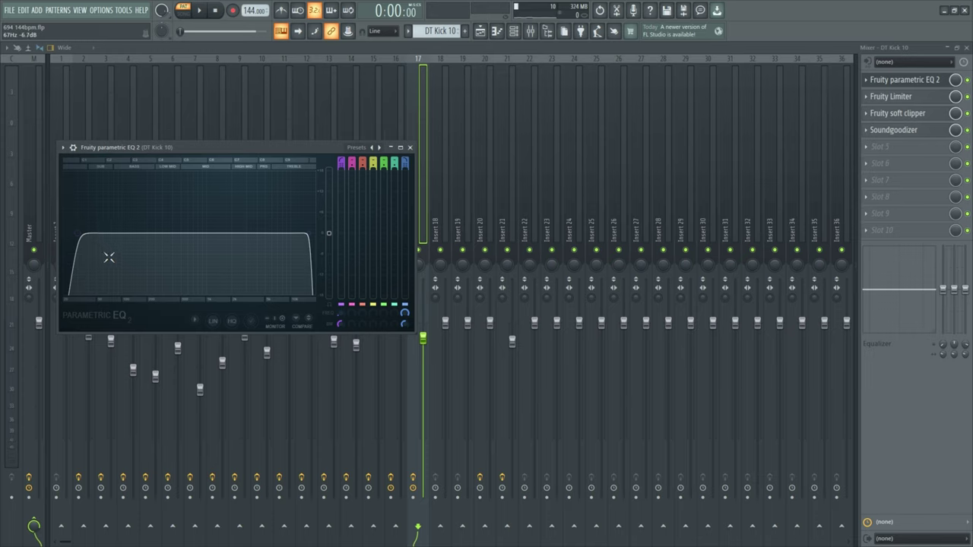
click(409, 148)
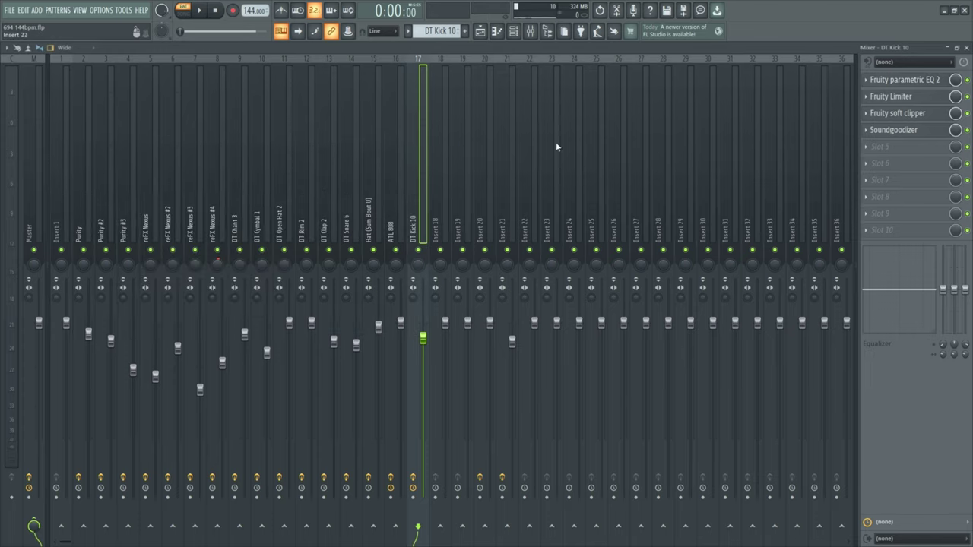
click(895, 97)
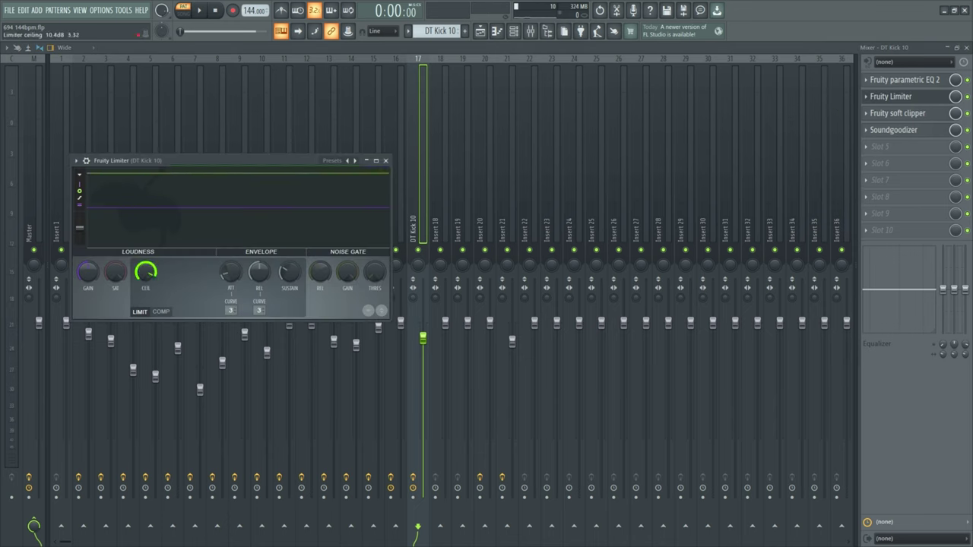
mouse_move(150, 276)
mouse_down()
mouse_move(151, 289)
mouse_move(151, 277)
mouse_up()
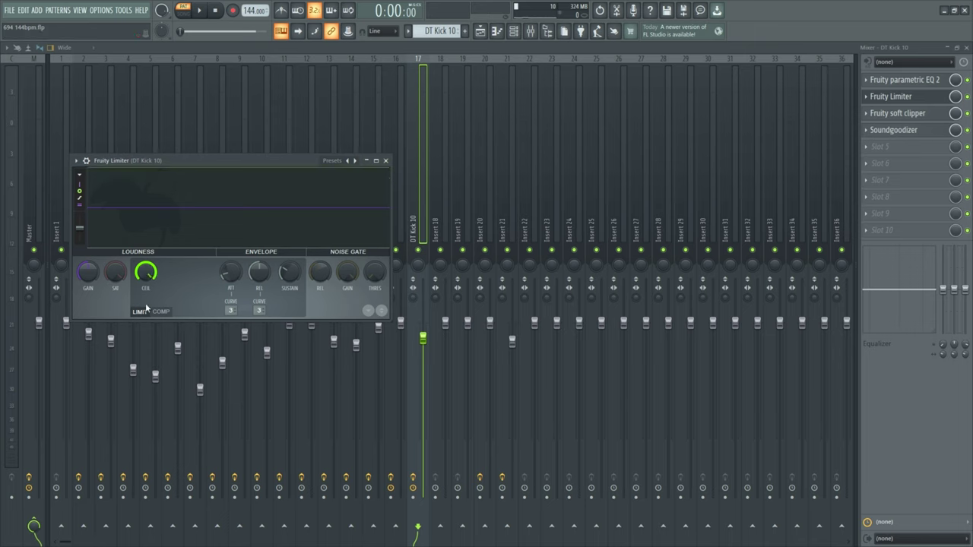
click(385, 160)
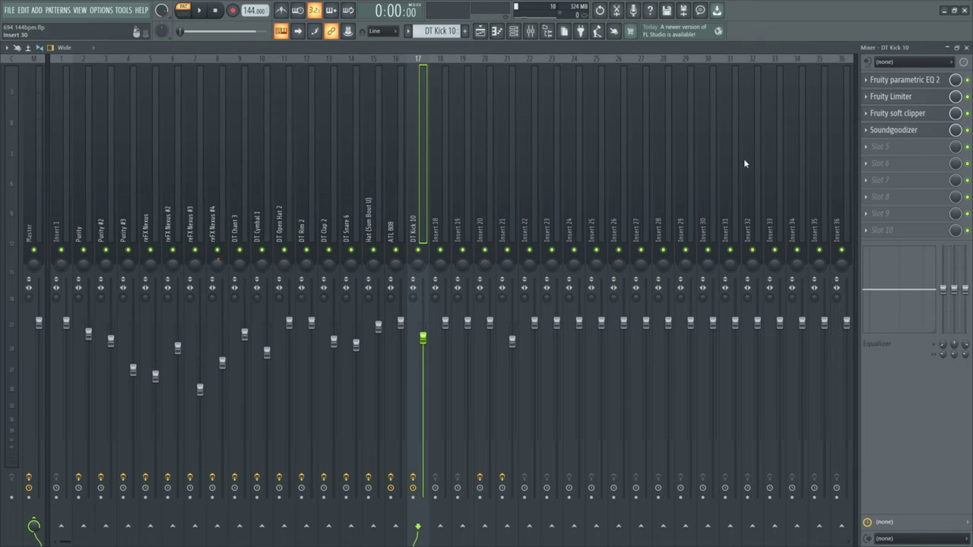
Check the DT Kick 10 track's soft clipper and Soundgoodizer settings.
click(906, 116)
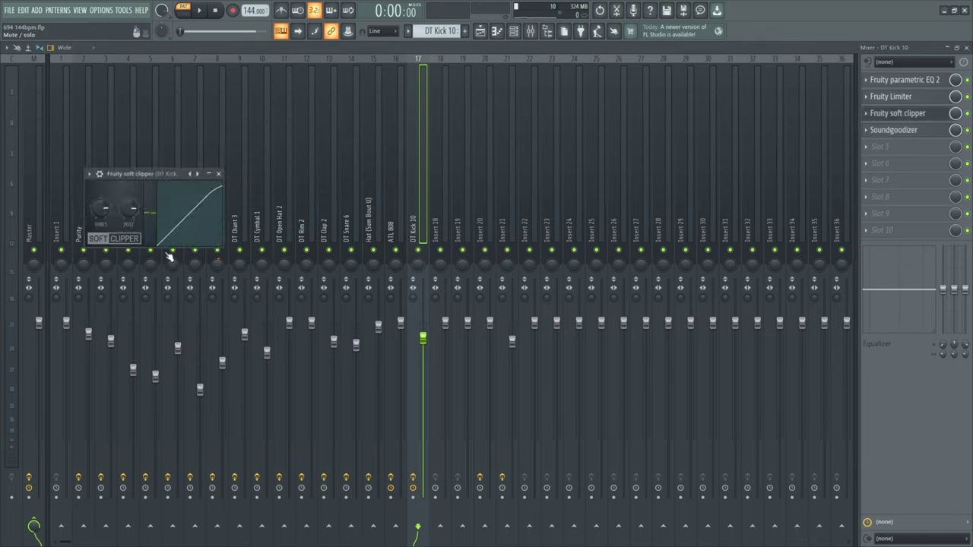
click(219, 175)
click(909, 130)
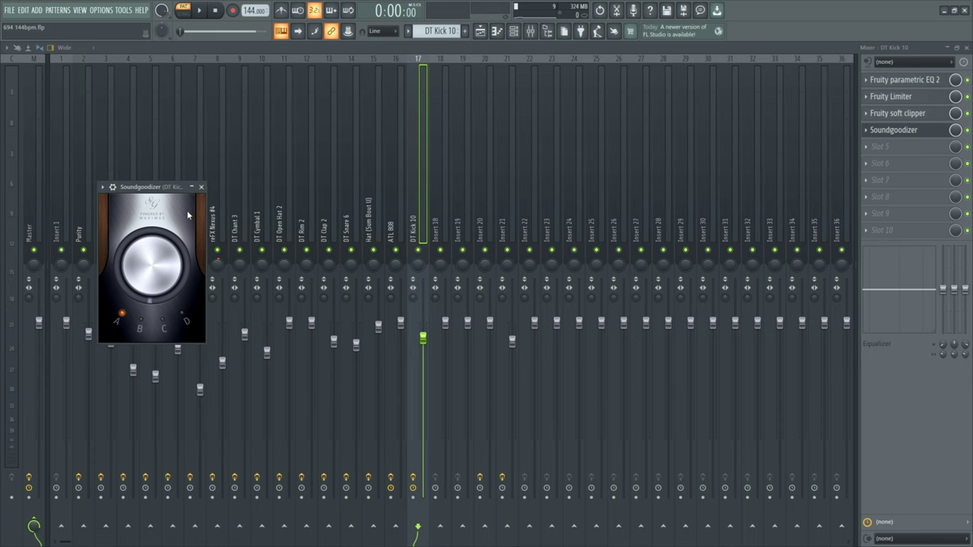
click(202, 187)
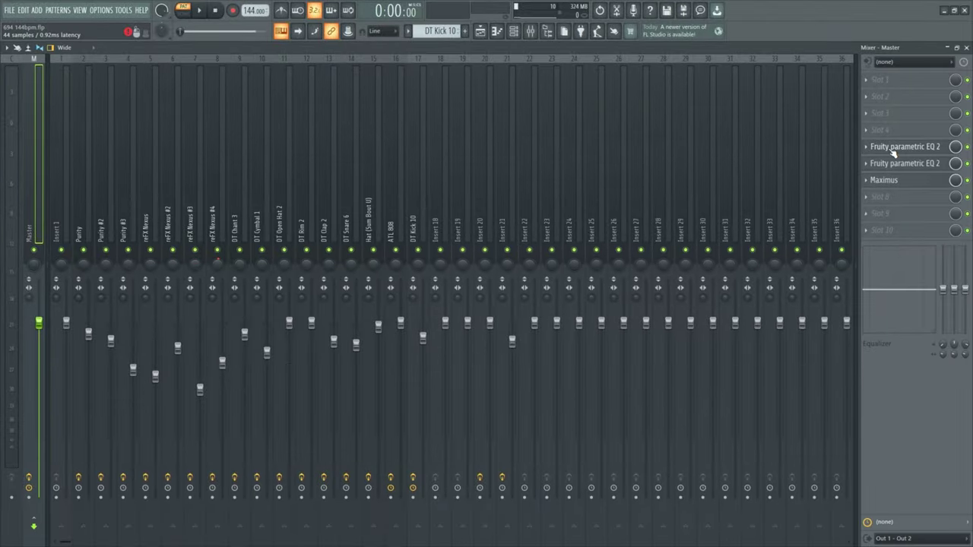
Move the Master EQ's band 6 from about 1421 Hz to 2439 Hz, then check the second EQ.
click(904, 147)
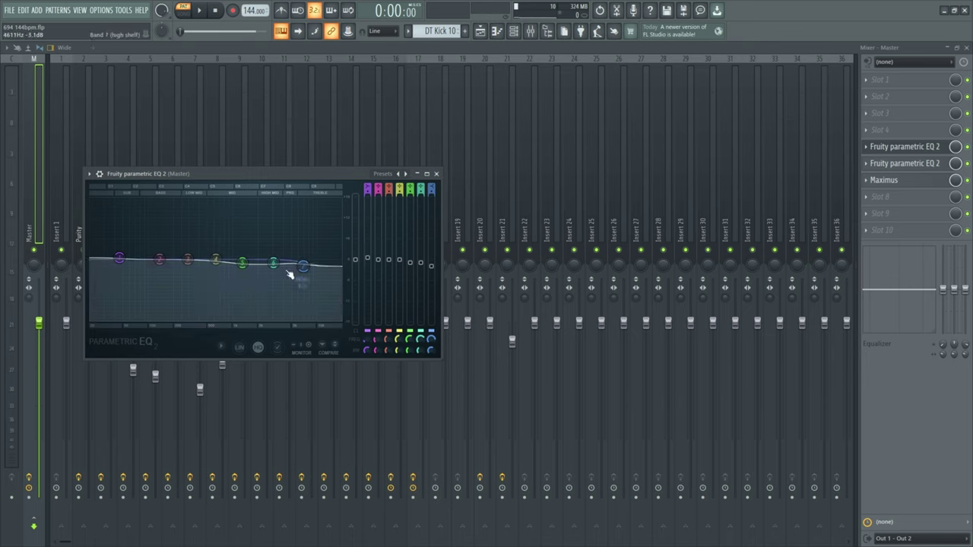
drag(242, 263, 270, 272)
click(894, 164)
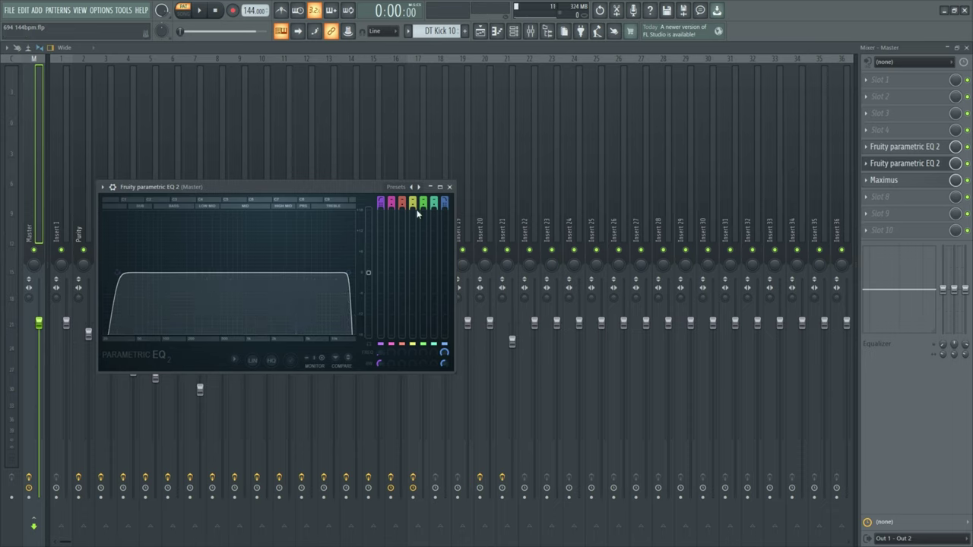
click(450, 187)
Open the Master track's Maximus, review its low, mid and high bands, and finish on the master band.
click(884, 180)
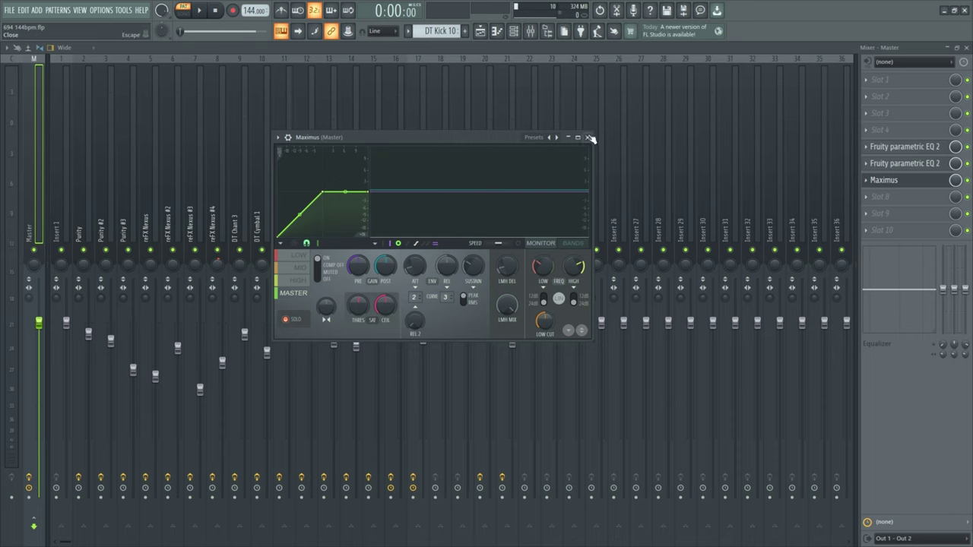
click(300, 254)
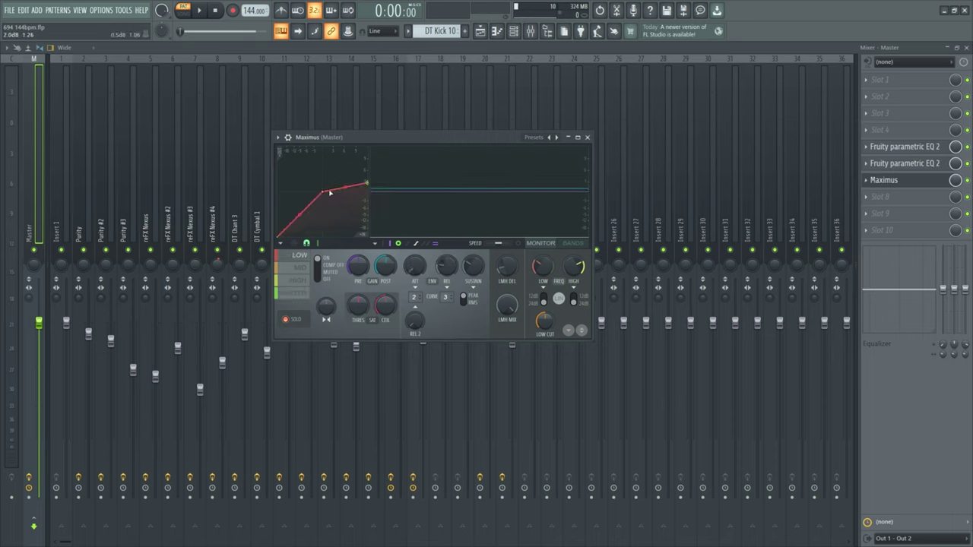
click(300, 271)
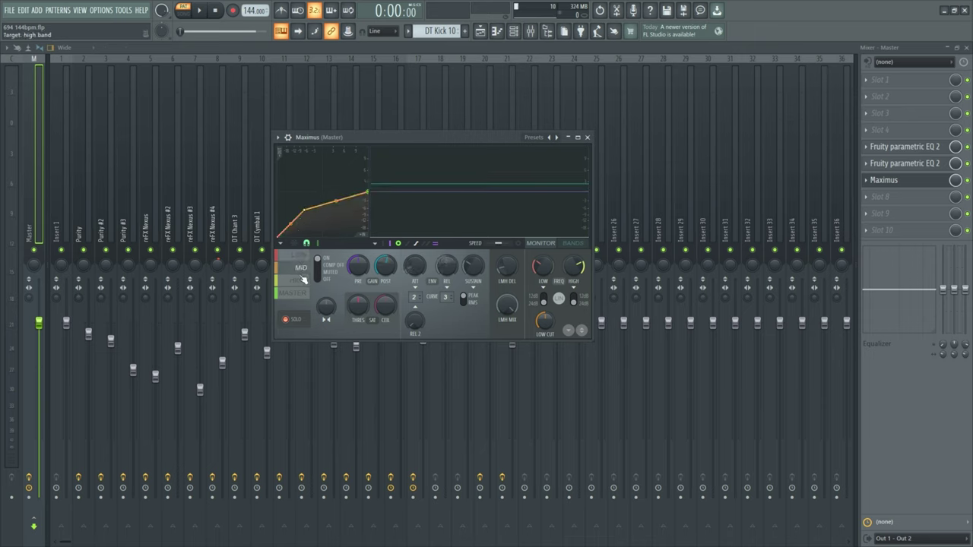
click(303, 281)
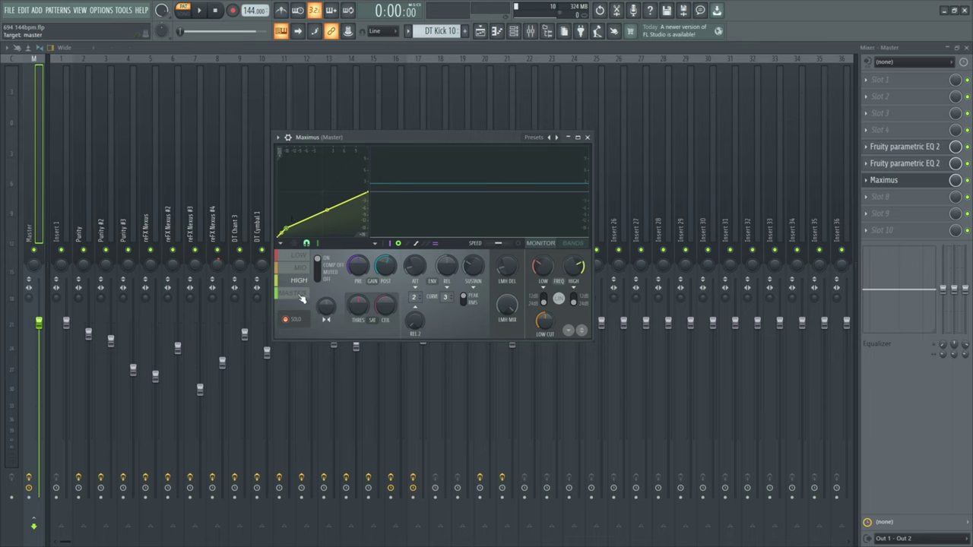
click(302, 295)
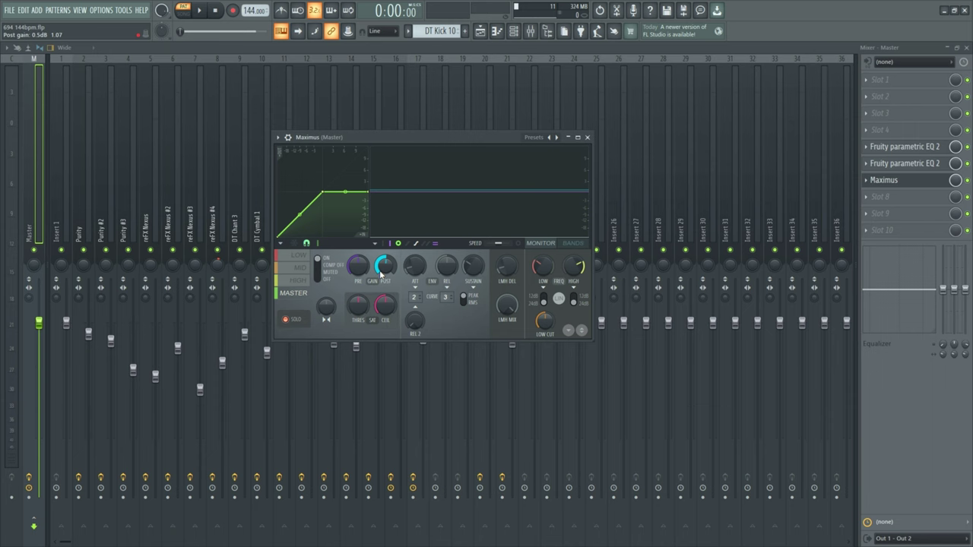
Bring up the Playlist, select the first-bar Purity, Purity #2 and reFX Nexus clips, and switch to song mode.
key(F5)
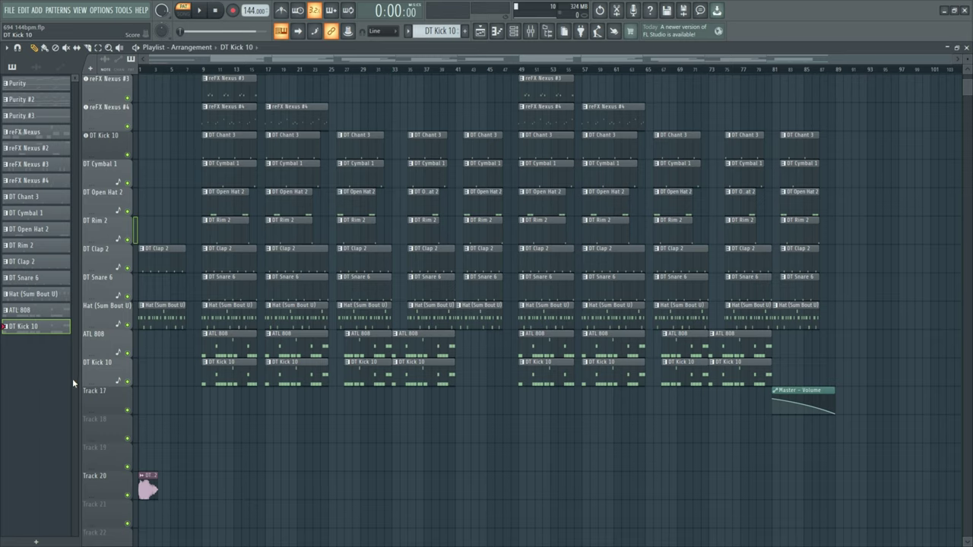
scroll(152, 228, up, 5)
drag(169, 76, 171, 183)
scroll(139, 178, up, 1)
scroll(139, 177, down, 2)
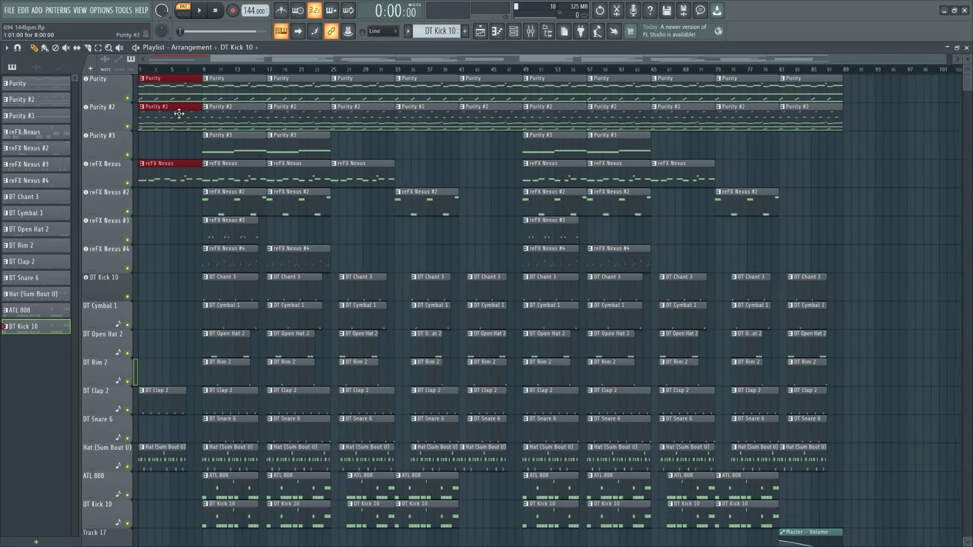
click(141, 69)
Select the first-bar DT Clap 2 and Hat clips for the intro.
scroll(190, 213, down, 4)
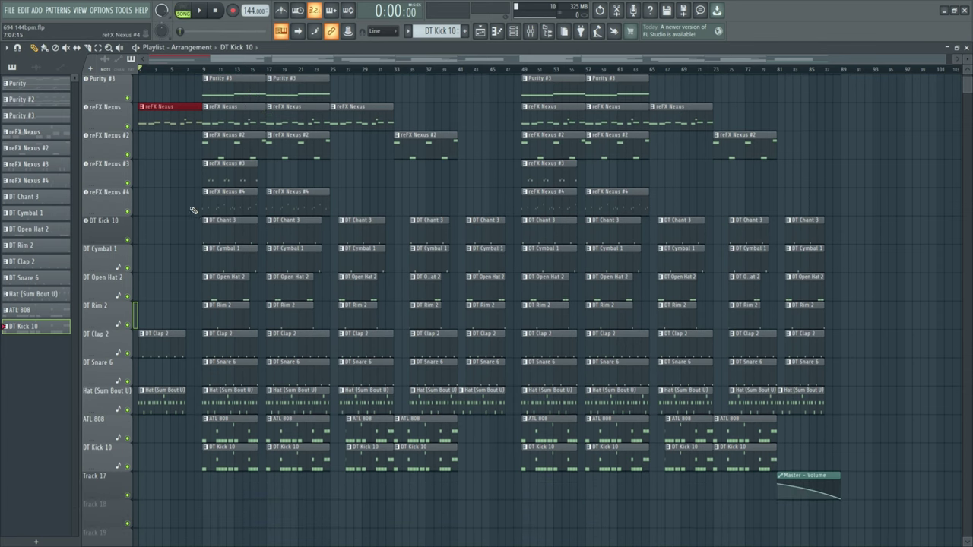
scroll(152, 316, up, 2)
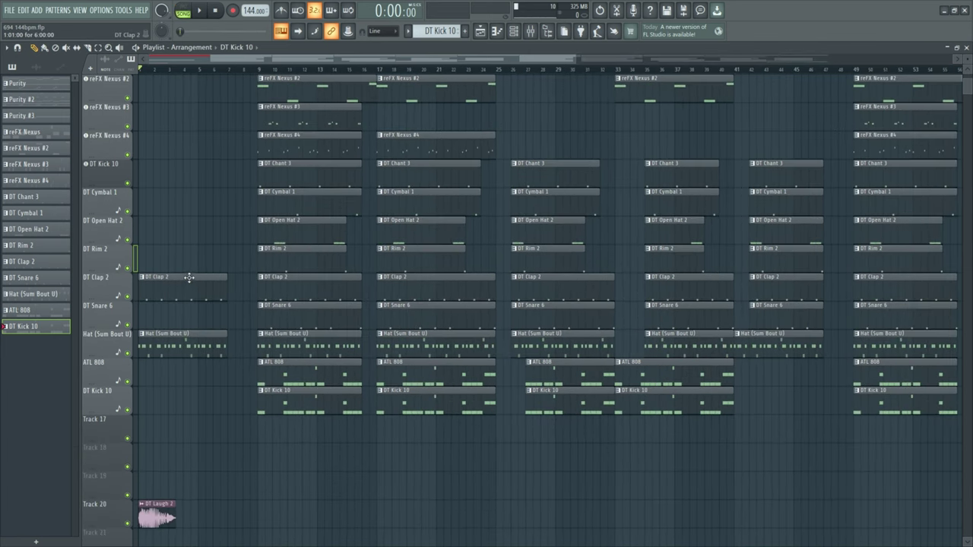
drag(146, 272, 179, 382)
scroll(183, 380, down, 2)
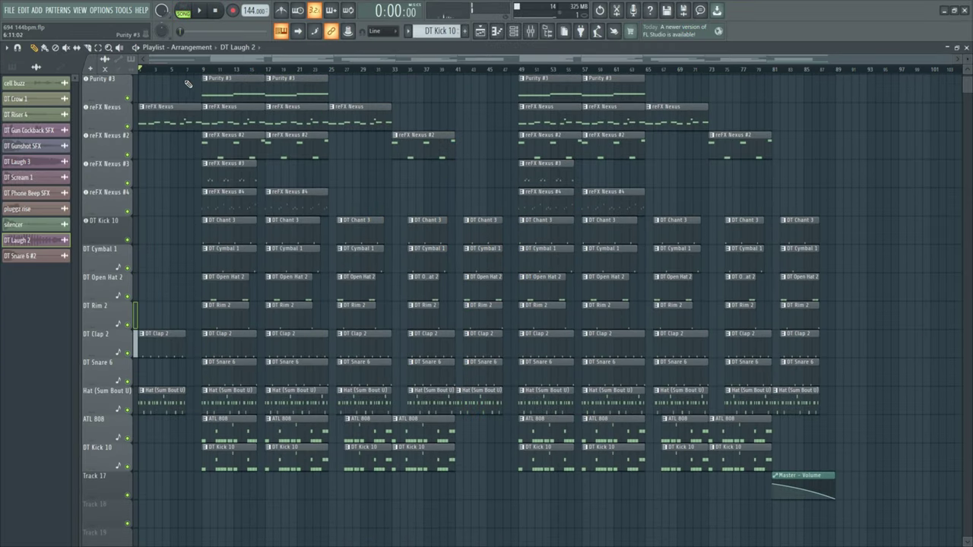
Mark bars 25 to 48 on the Playlist ruler, replacing the earlier bars 9–25 selection.
scroll(182, 104, up, 2)
drag(204, 77, 328, 73)
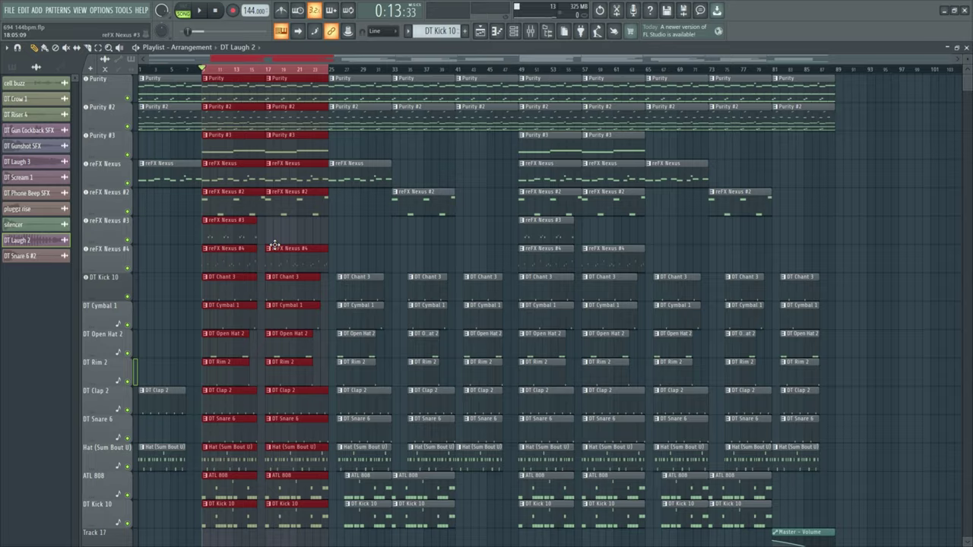
scroll(280, 262, down, 4)
scroll(327, 258, up, 4)
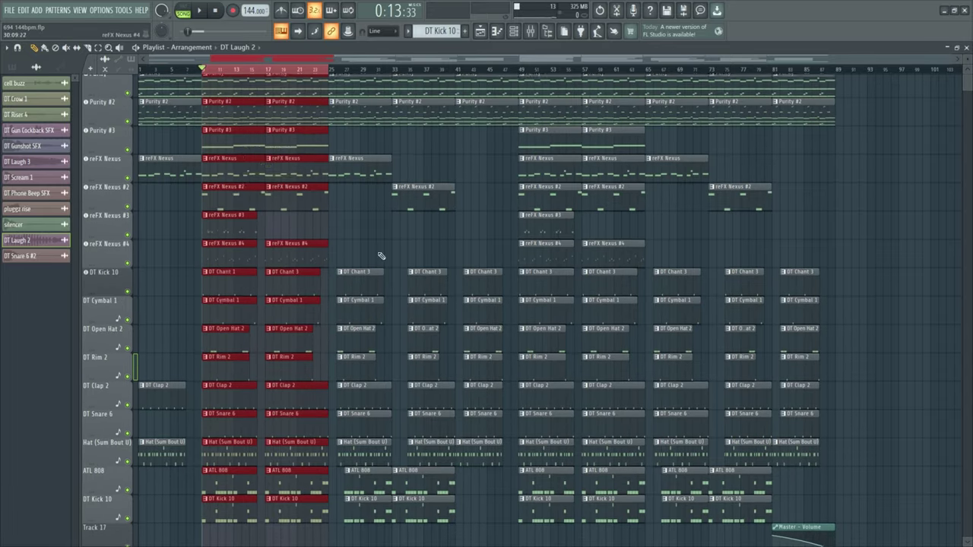
click(331, 75)
drag(331, 75, 520, 73)
scroll(431, 260, down, 3)
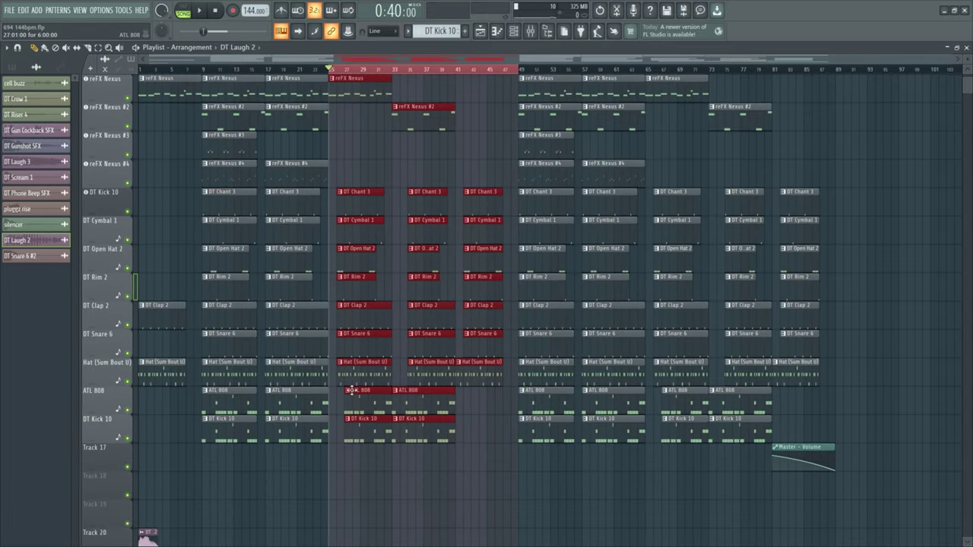
scroll(331, 74, up, 4)
scroll(425, 315, down, 5)
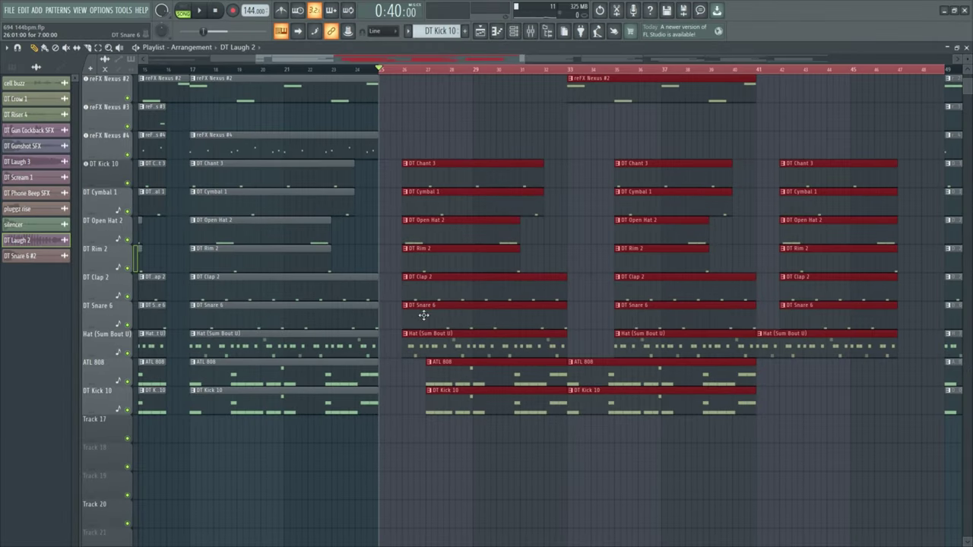
scroll(334, 314, up, 5)
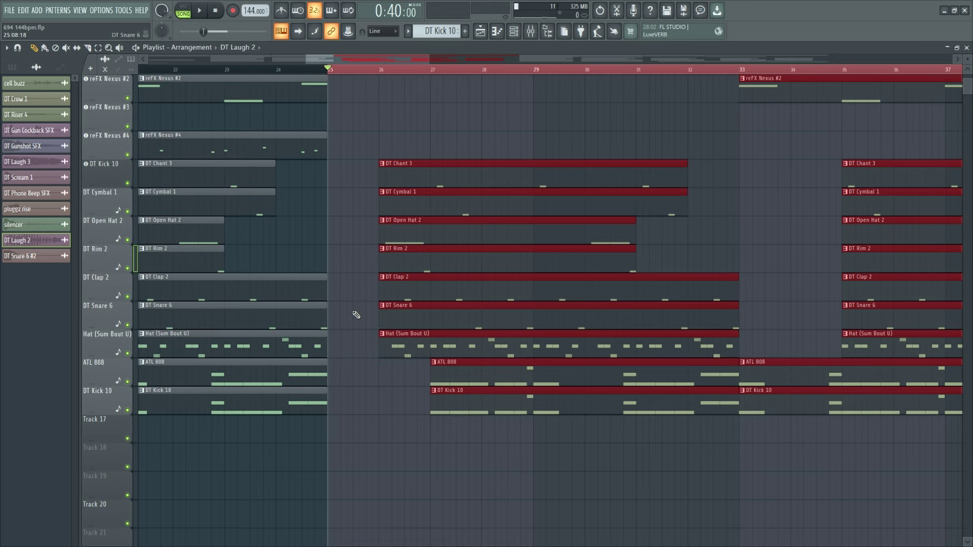
scroll(373, 304, up, 1)
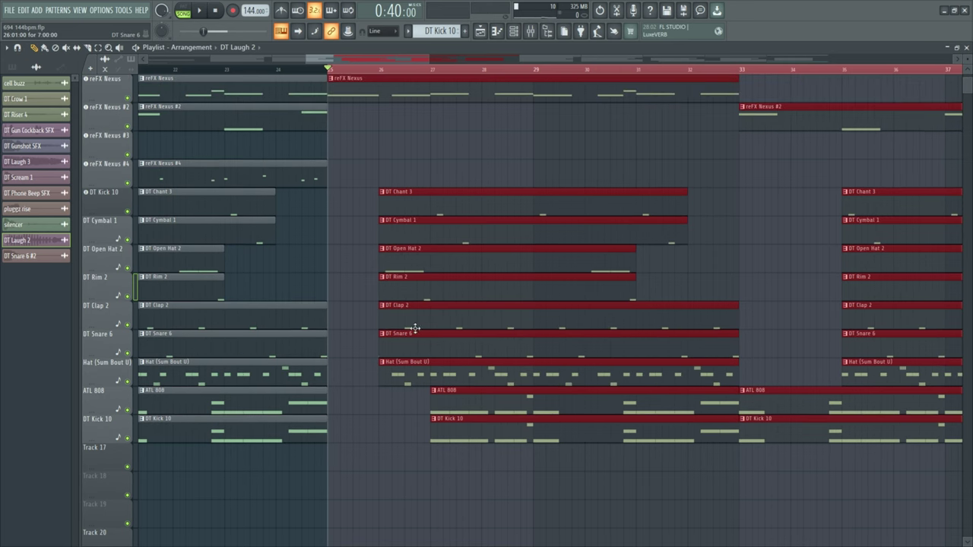
Play through the bars 25–48 section, then stop playback.
key(space)
scroll(464, 354, down, 4)
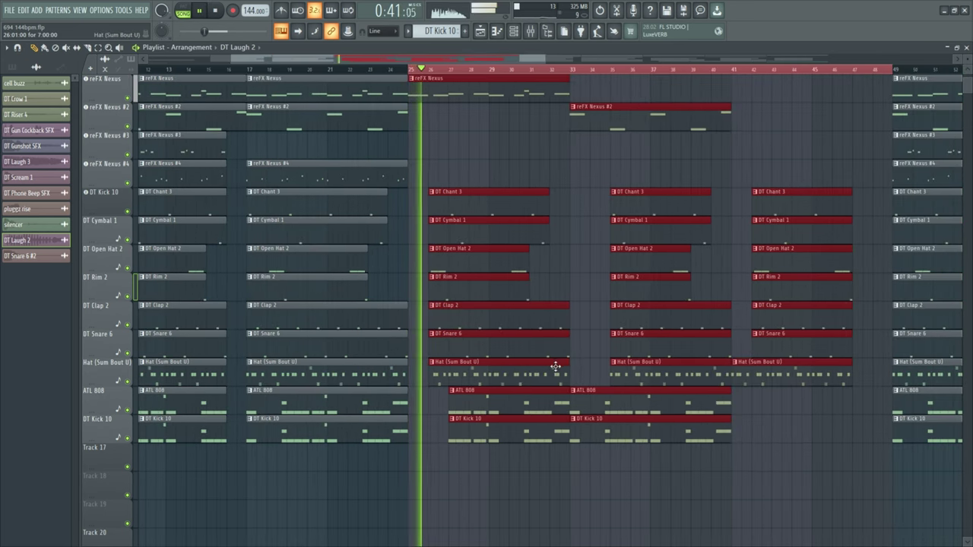
scroll(551, 366, down, 1)
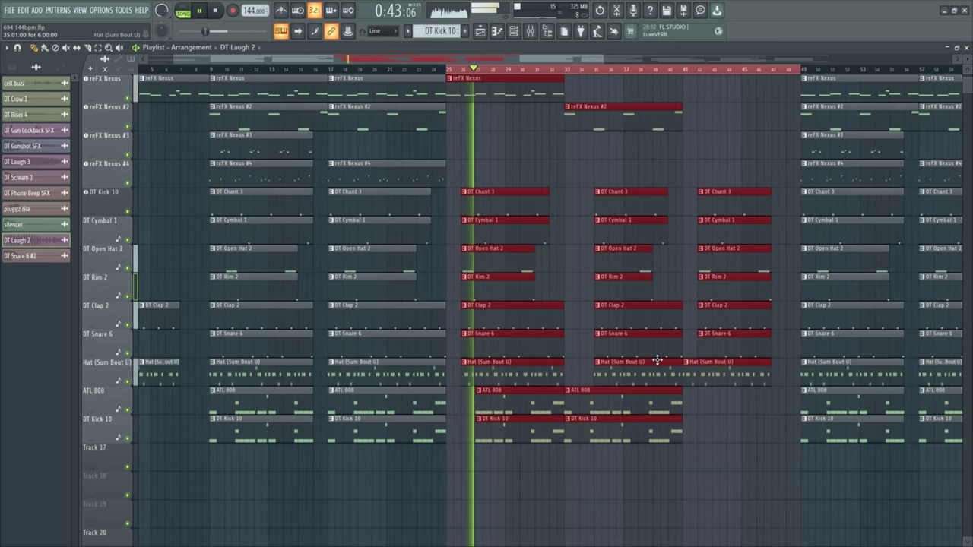
scroll(560, 352, down, 2)
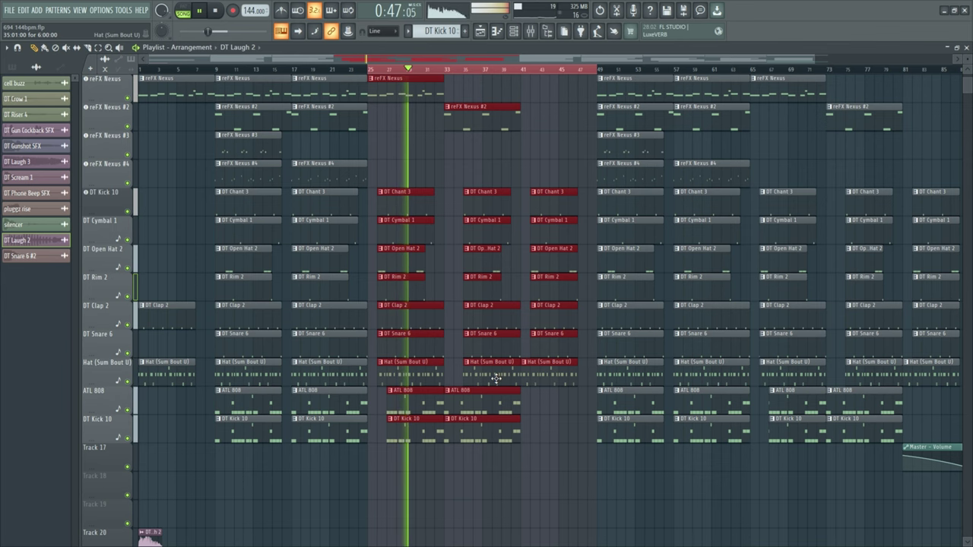
key(space)
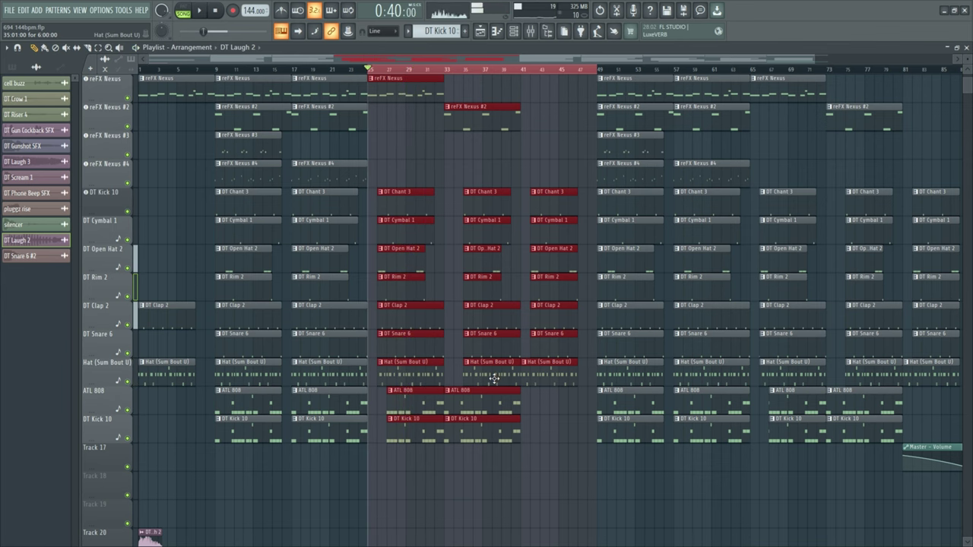
Clear the bars 25–48 selection and mark the hook at bars 49–65.
click(494, 378)
scroll(494, 377, down, 1)
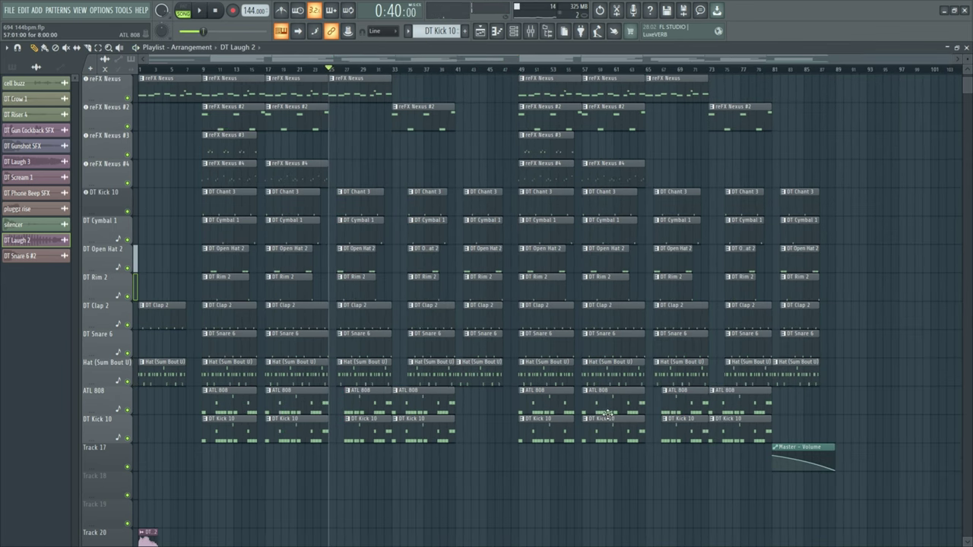
scroll(571, 419, up, 3)
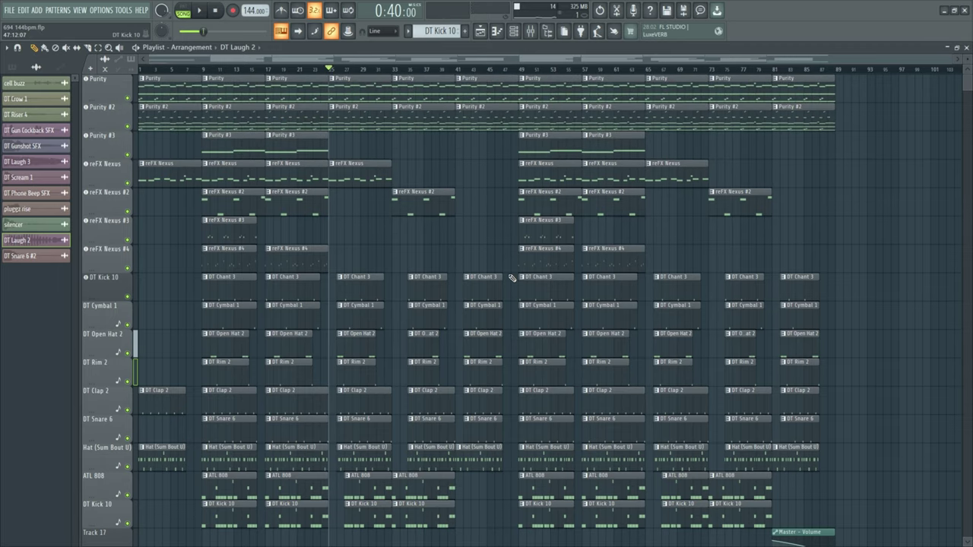
drag(522, 69, 651, 88)
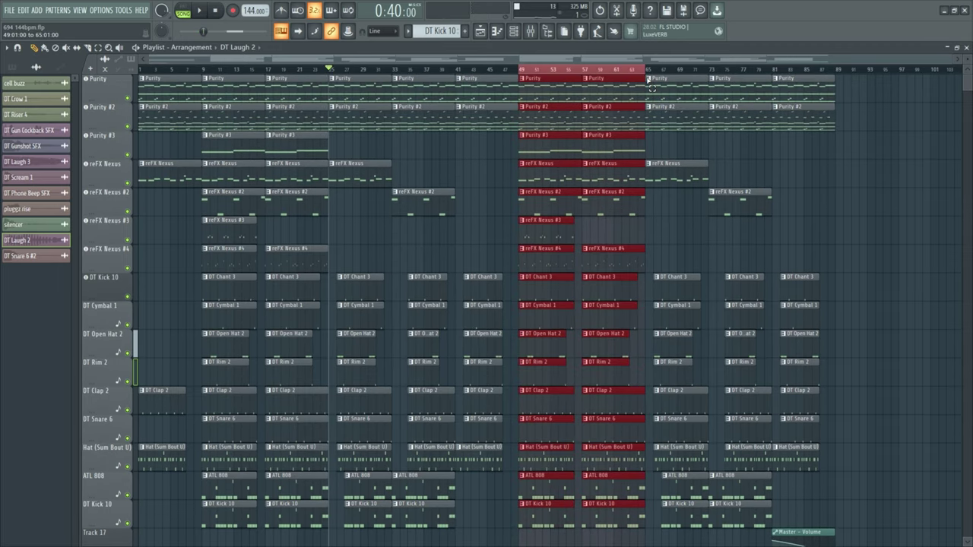
scroll(882, 266, down, 1)
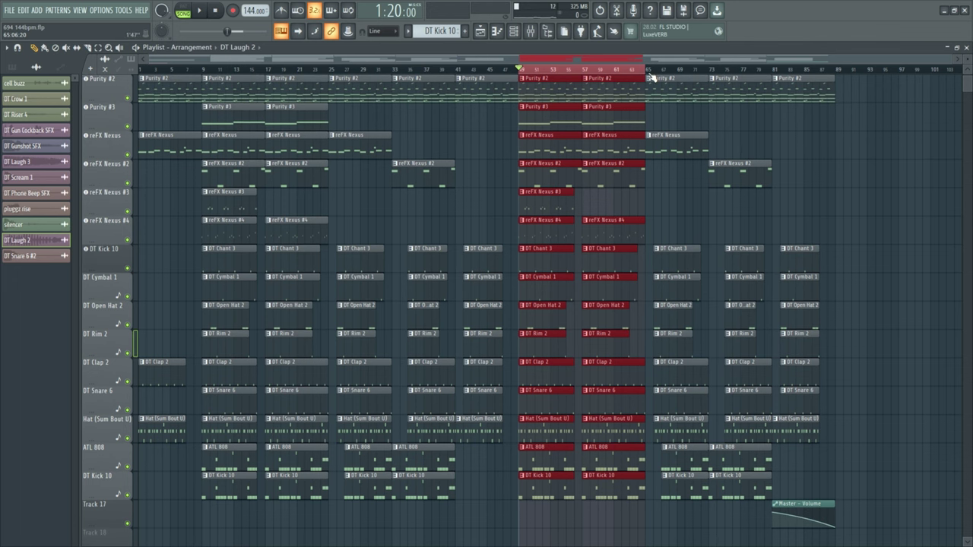
Select the bars 81–89 outro, pick the Master Volume fade clip, and return to the song start.
drag(773, 69, 838, 69)
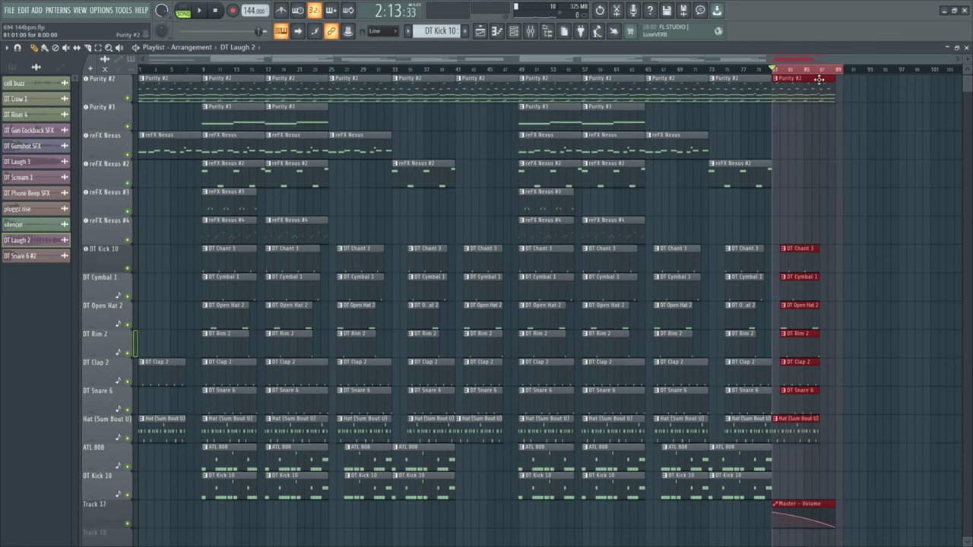
scroll(852, 217, down, 4)
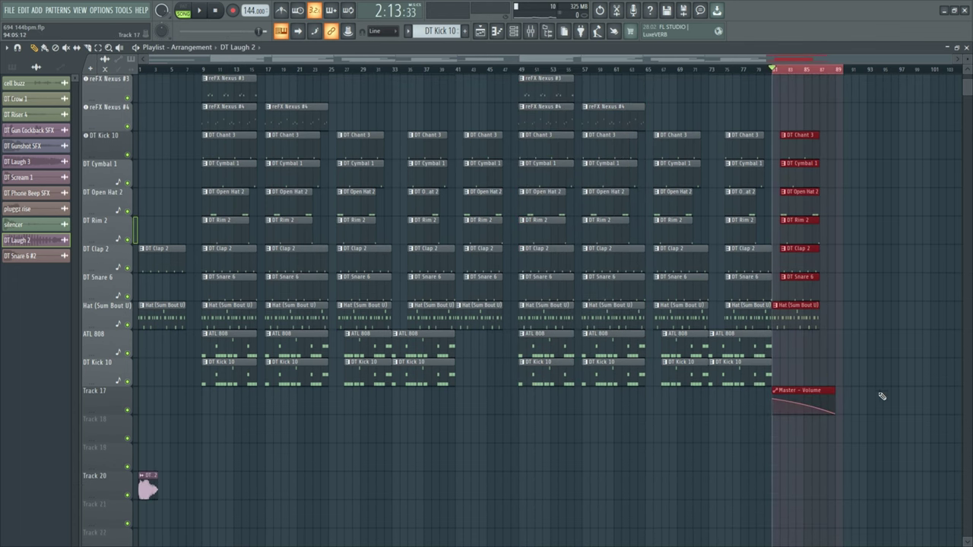
scroll(860, 393, up, 3)
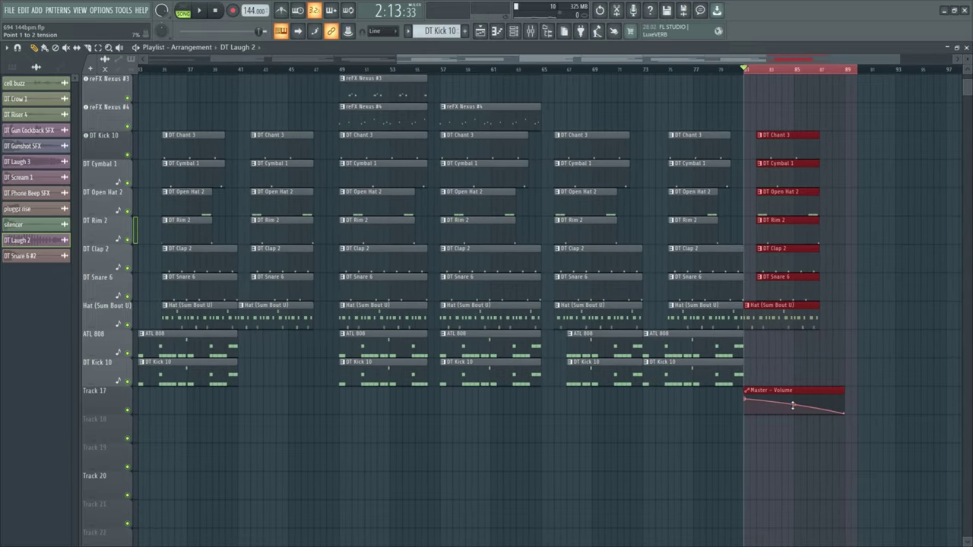
click(793, 405)
scroll(454, 413, down, 3)
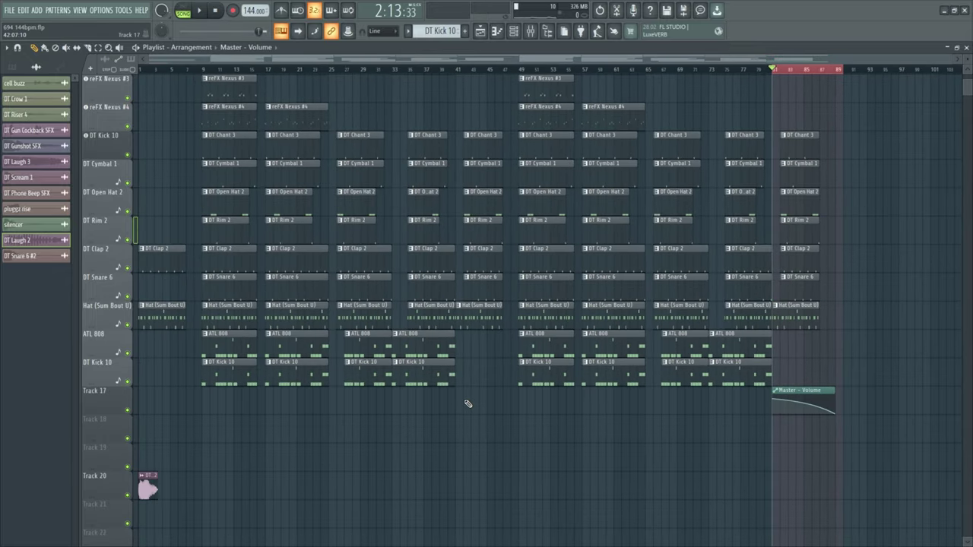
scroll(468, 401, down, 3)
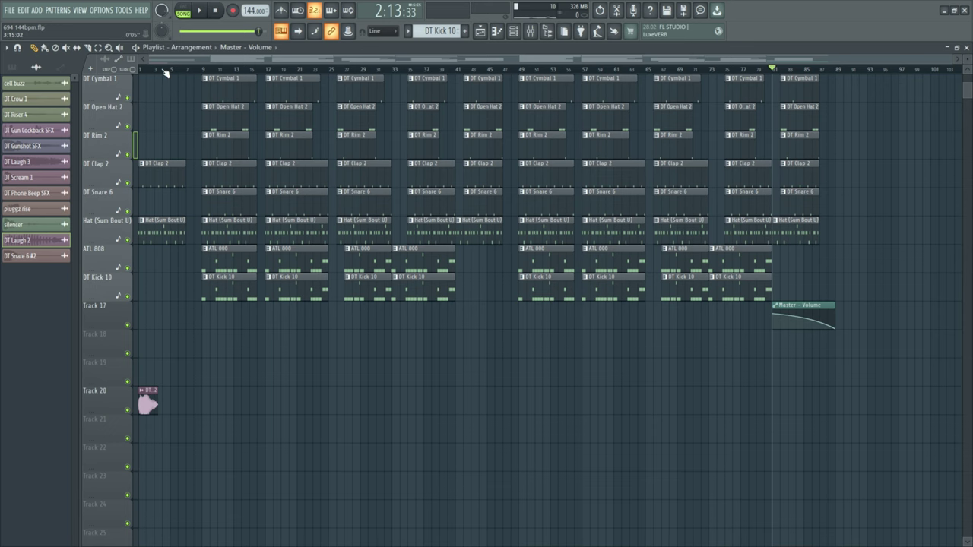
key(space)
scroll(275, 285, up, 8)
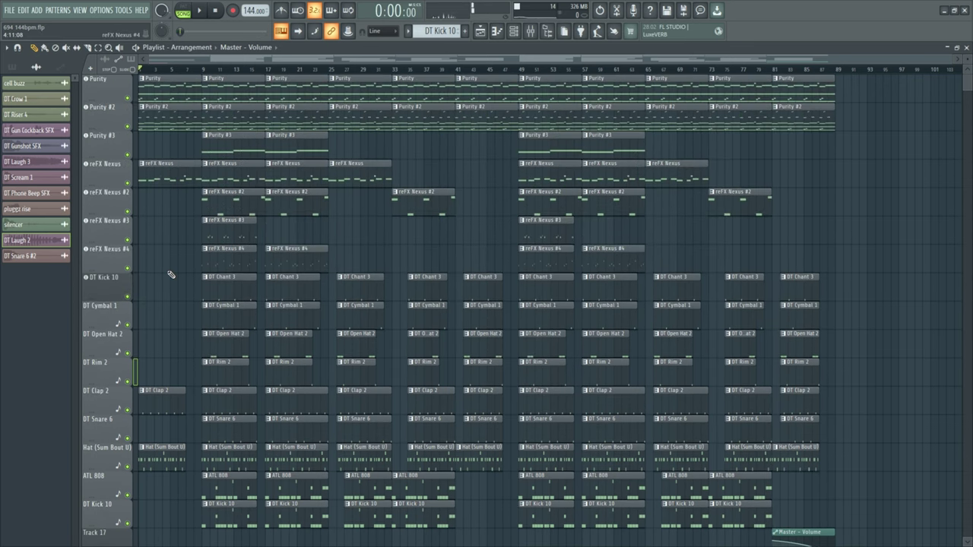